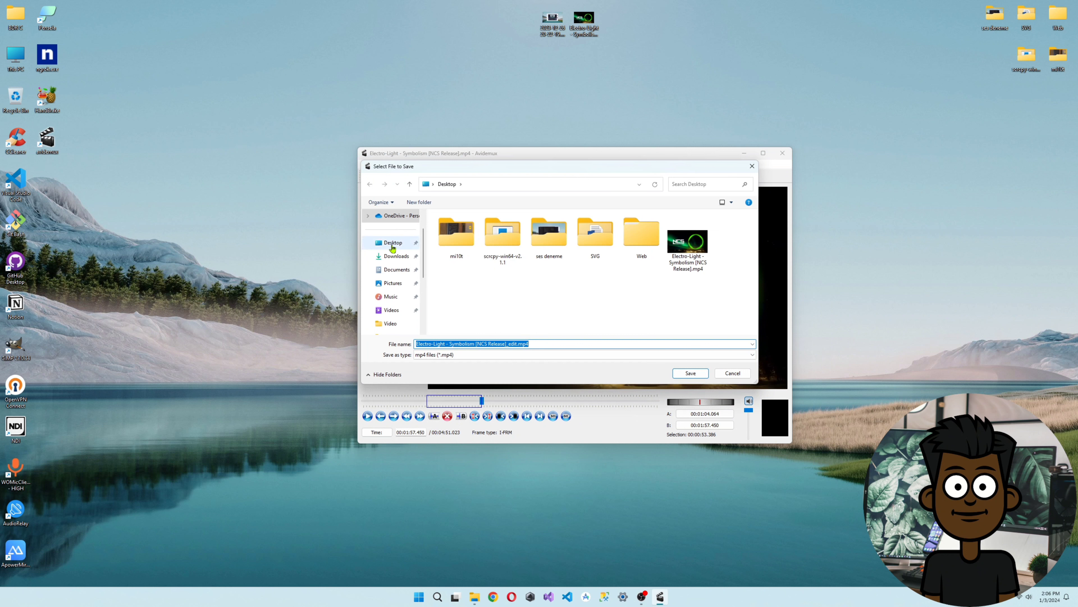
Save the selected clip to the Desktop as Electro-Light - Symbolism [NCS Release]_edit.mp4 and close the editor.
click(547, 344)
click(691, 373)
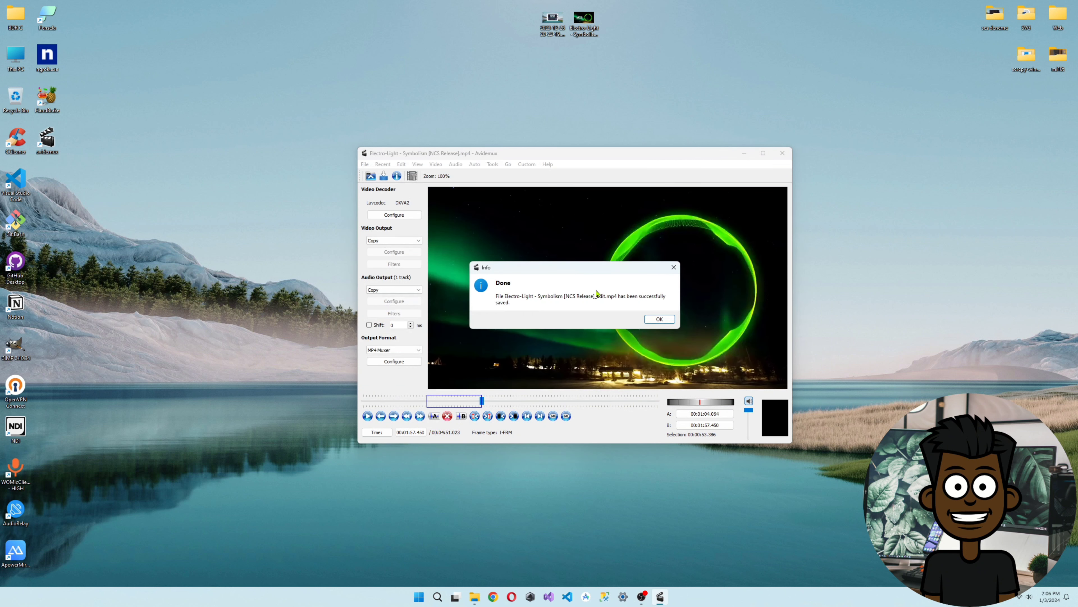
click(660, 318)
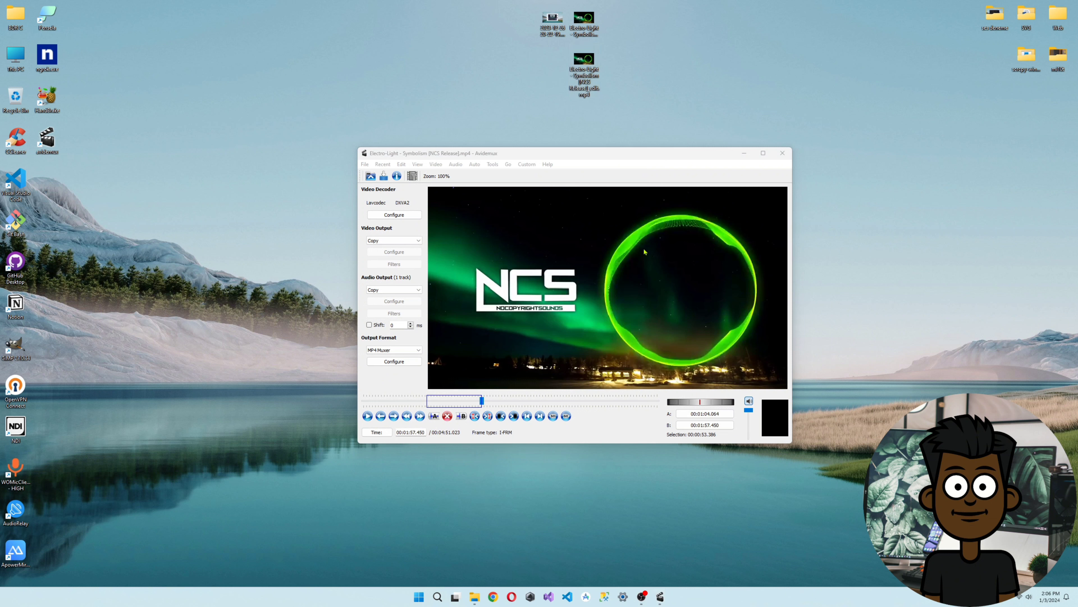
click(783, 153)
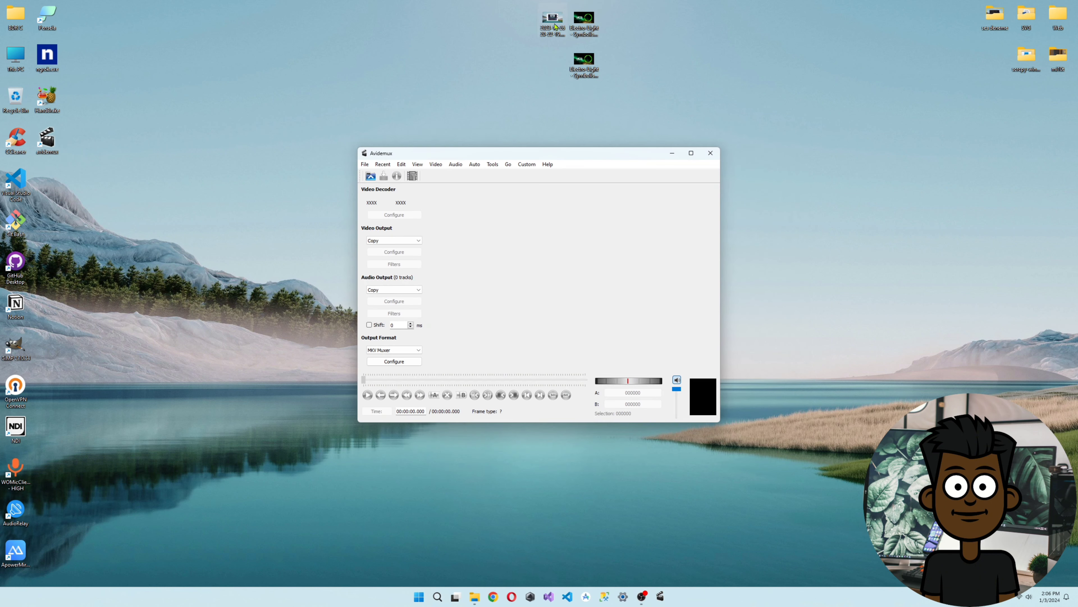
drag(552, 19, 419, 229)
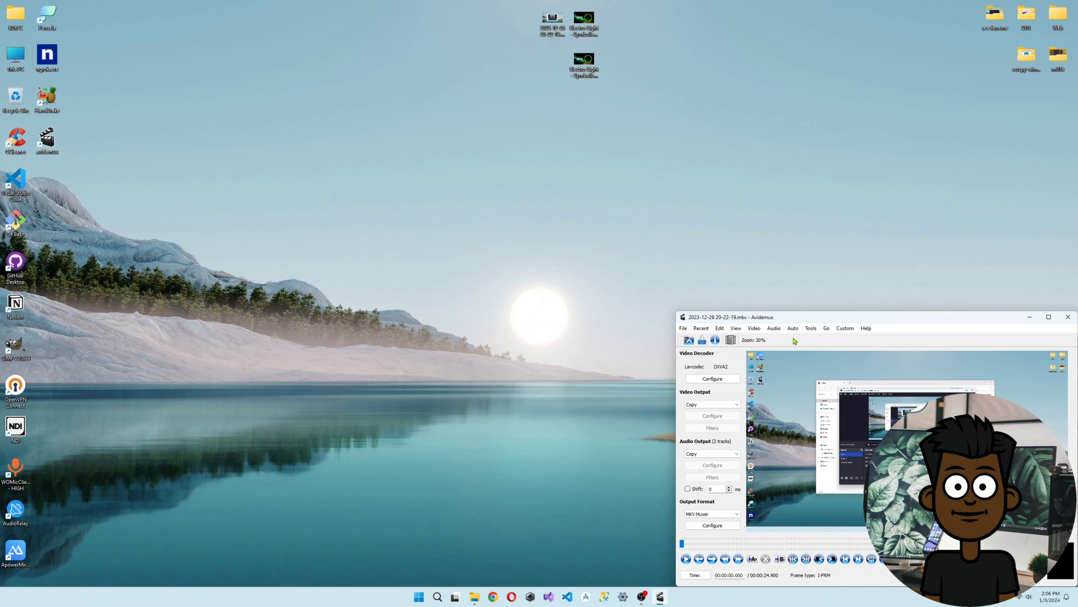
drag(799, 323, 434, 165)
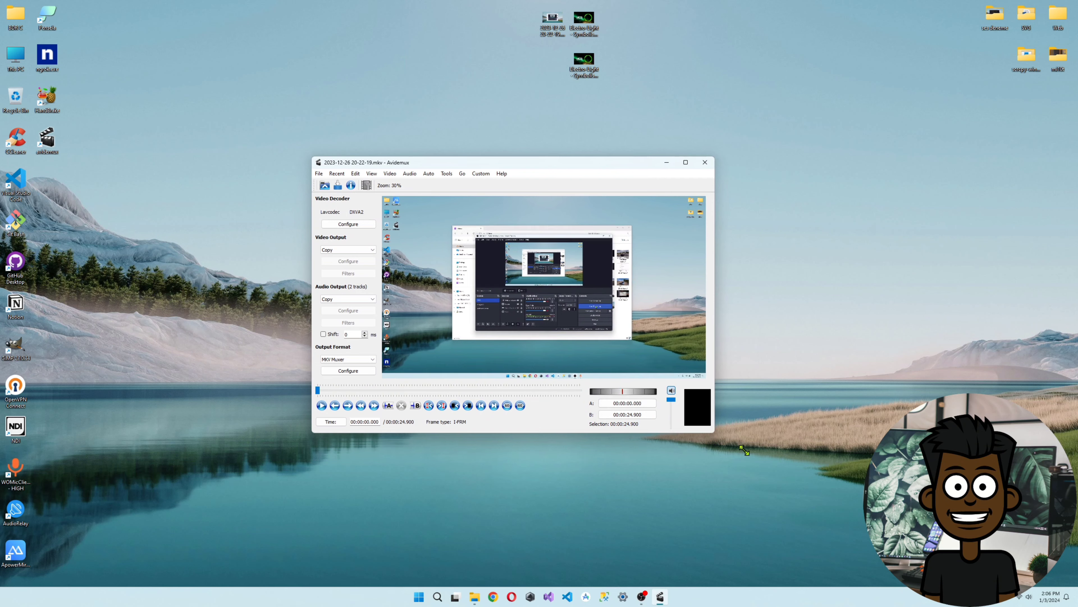
click(401, 443)
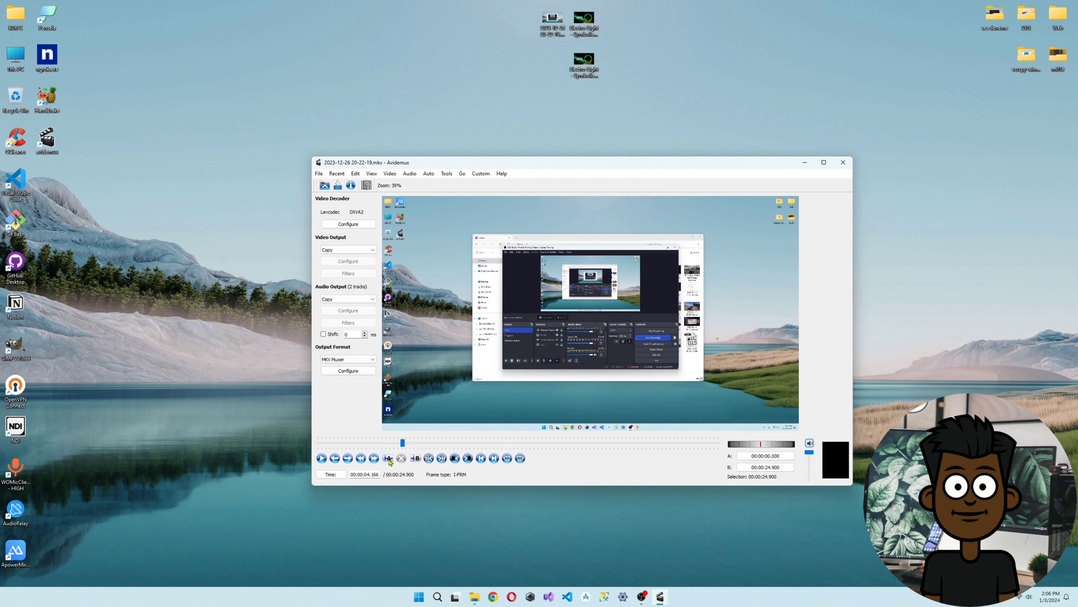
click(387, 458)
click(467, 441)
click(415, 458)
click(339, 188)
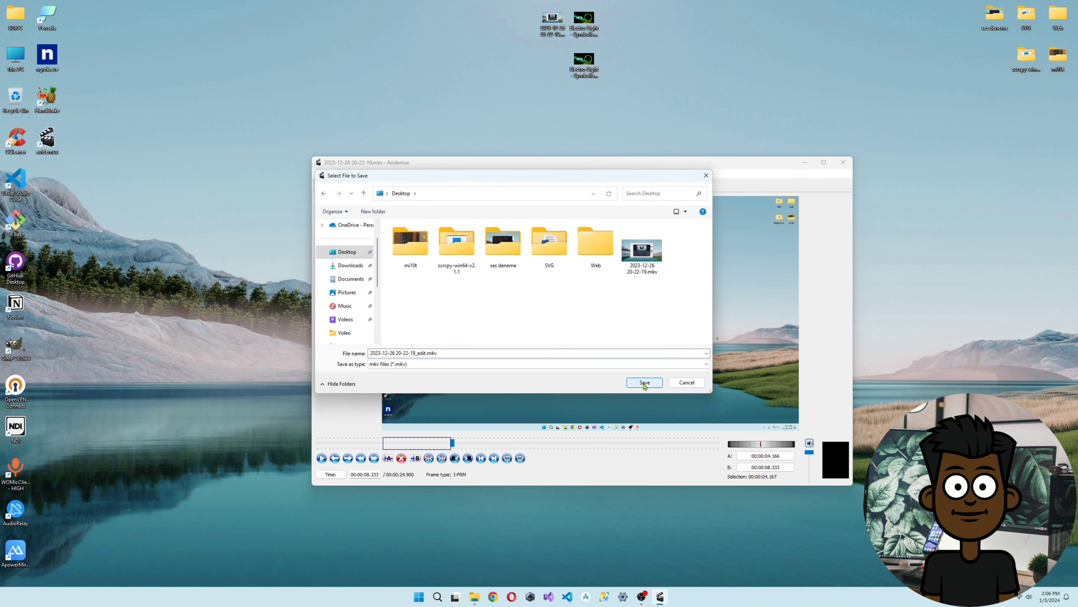
click(639, 384)
click(639, 338)
drag(47, 185, 535, 76)
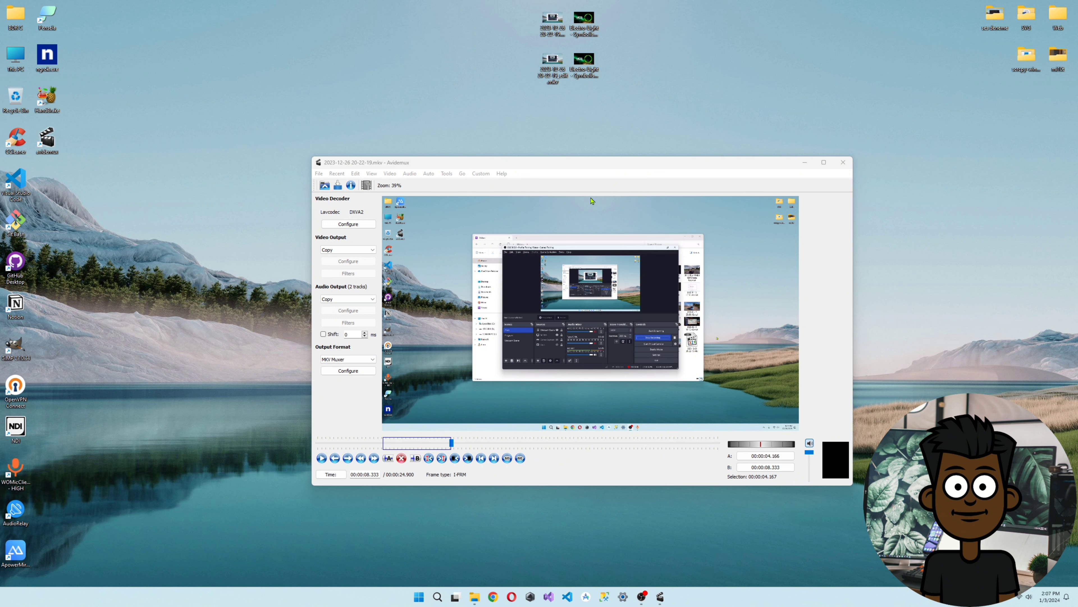
Restart Avidemux with a fresh session and load Electro-Light - Symbolism [NCS Release].mp4 from the desktop, enlarging the window.
click(843, 162)
double_click(47, 140)
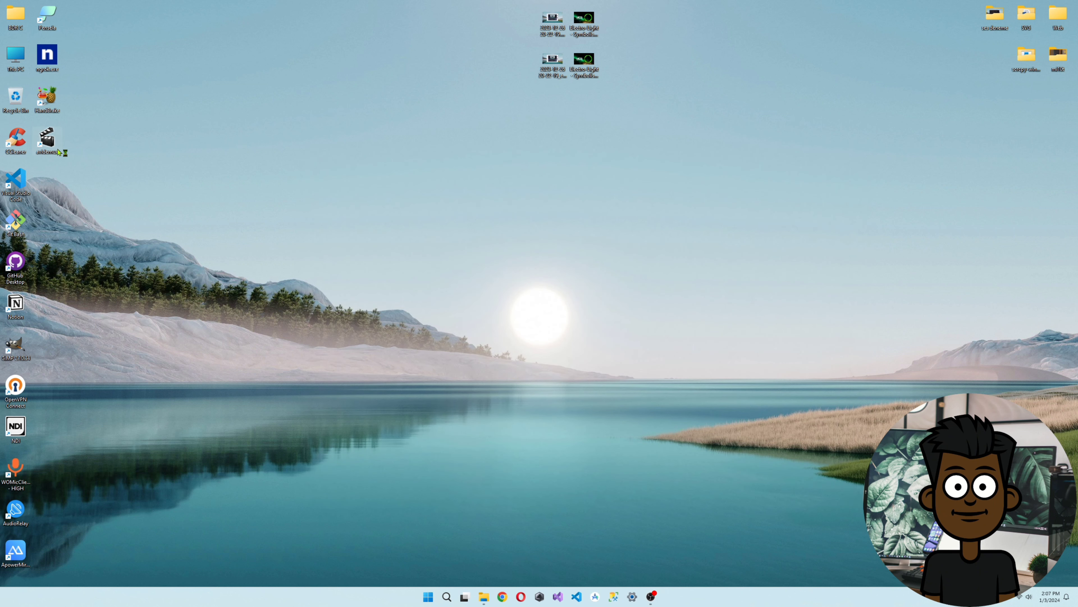
drag(585, 25, 478, 285)
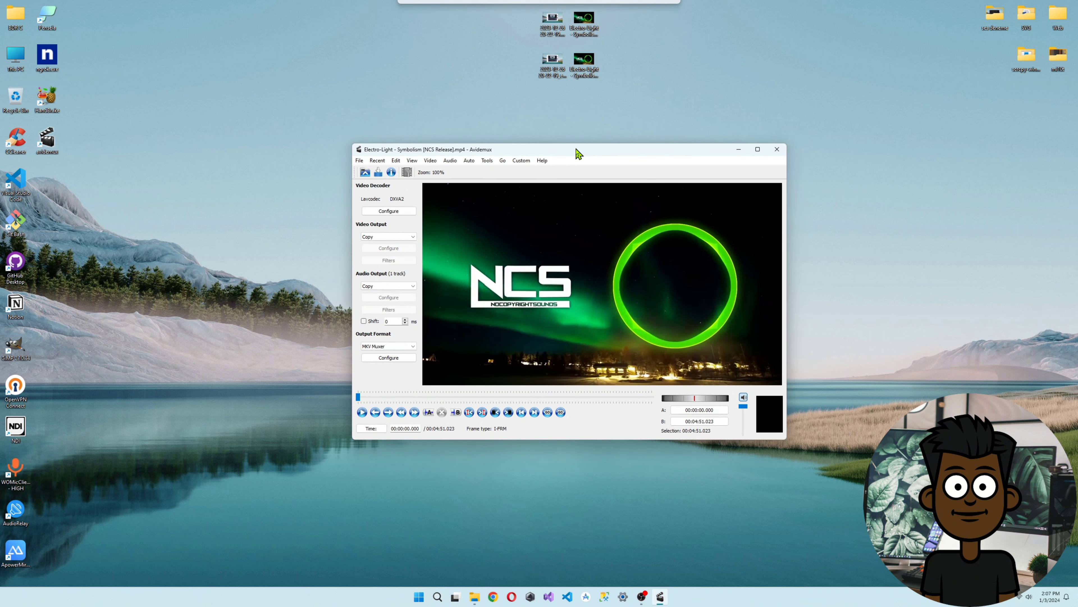
drag(716, 424, 804, 458)
Mark the selection in the video from 00:01:09.402 to 00:02:13.466.
click(384, 417)
click(361, 432)
click(469, 417)
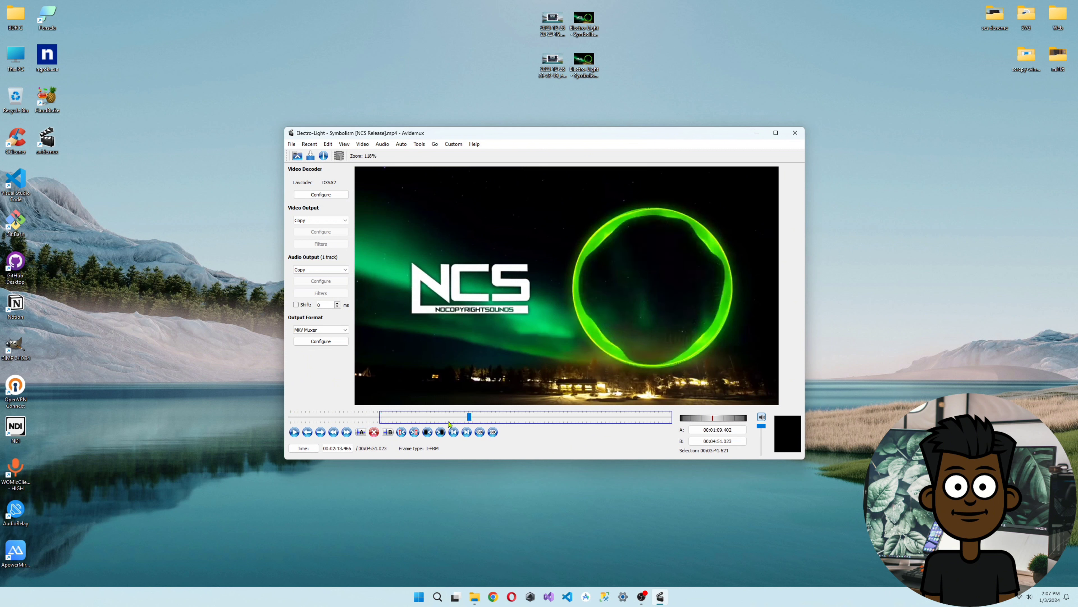
click(387, 432)
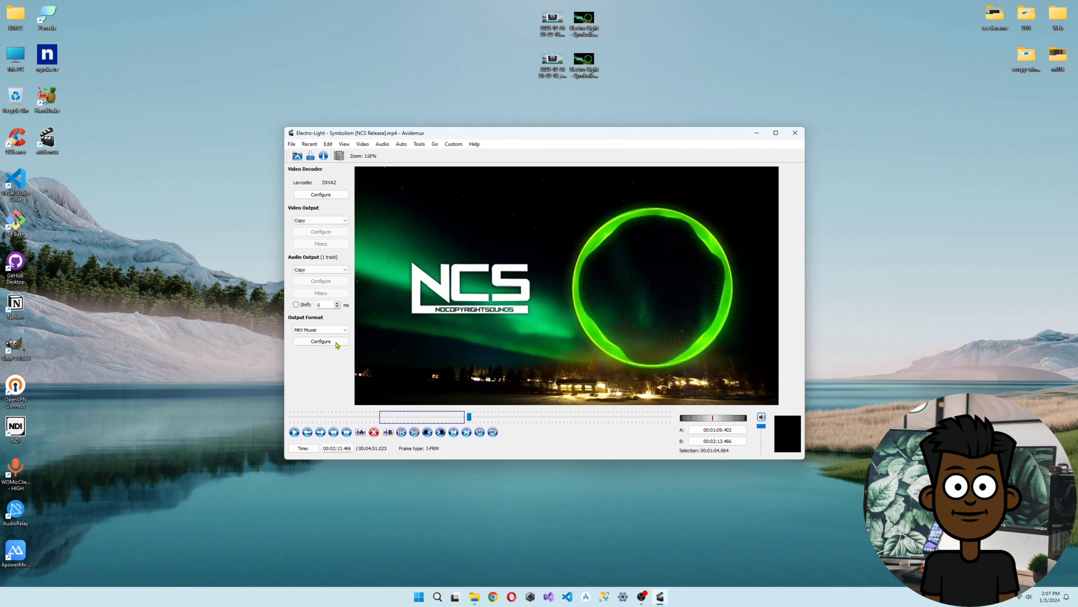
Look through the output formats, set the audio output to AAC (lav) and check its configuration.
click(317, 330)
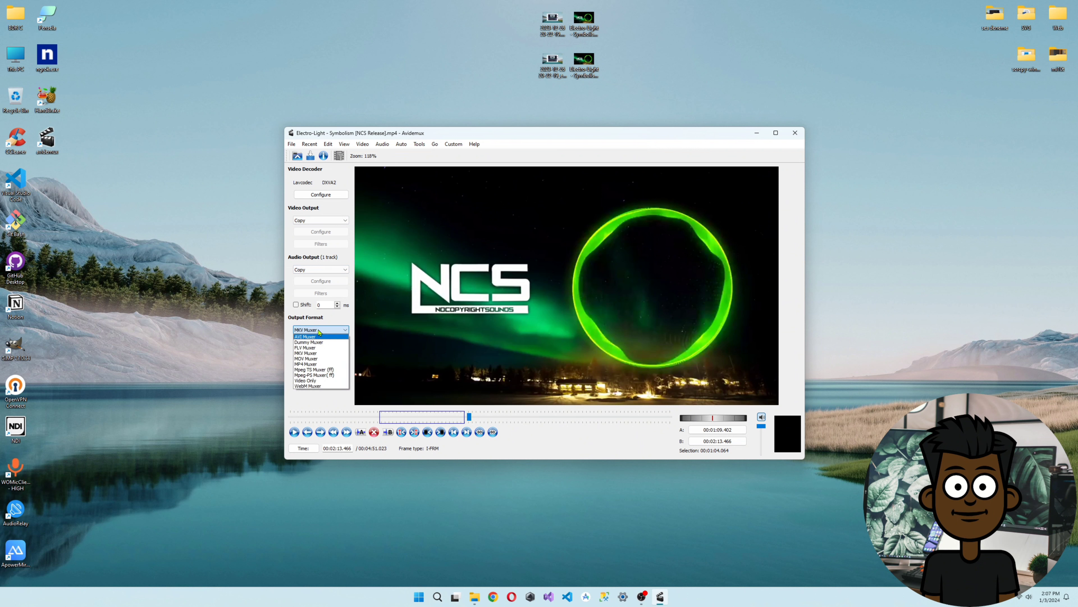
click(320, 330)
click(321, 270)
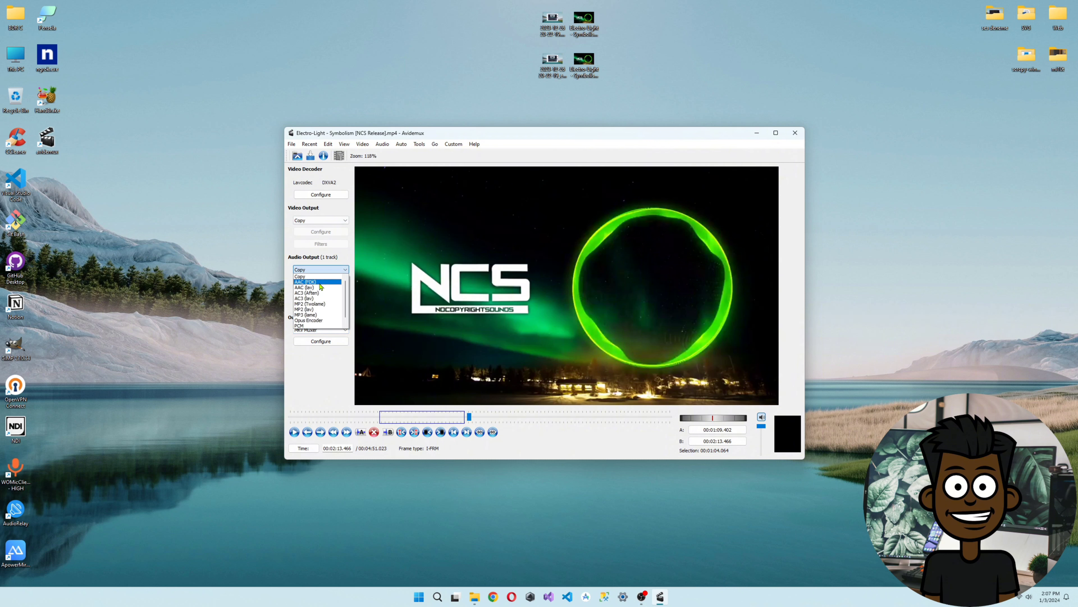
click(320, 288)
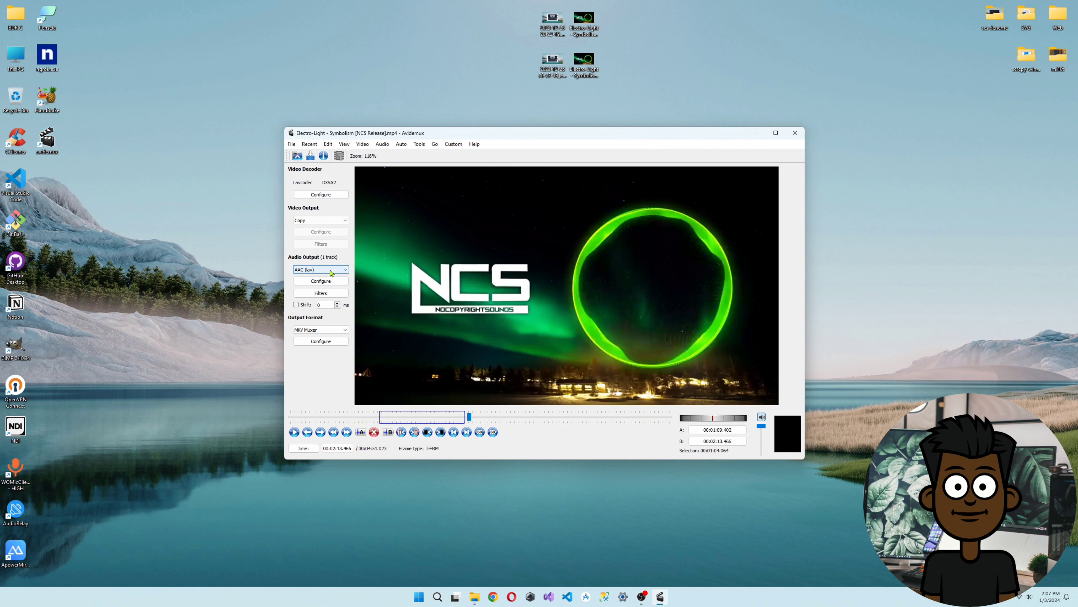
click(321, 281)
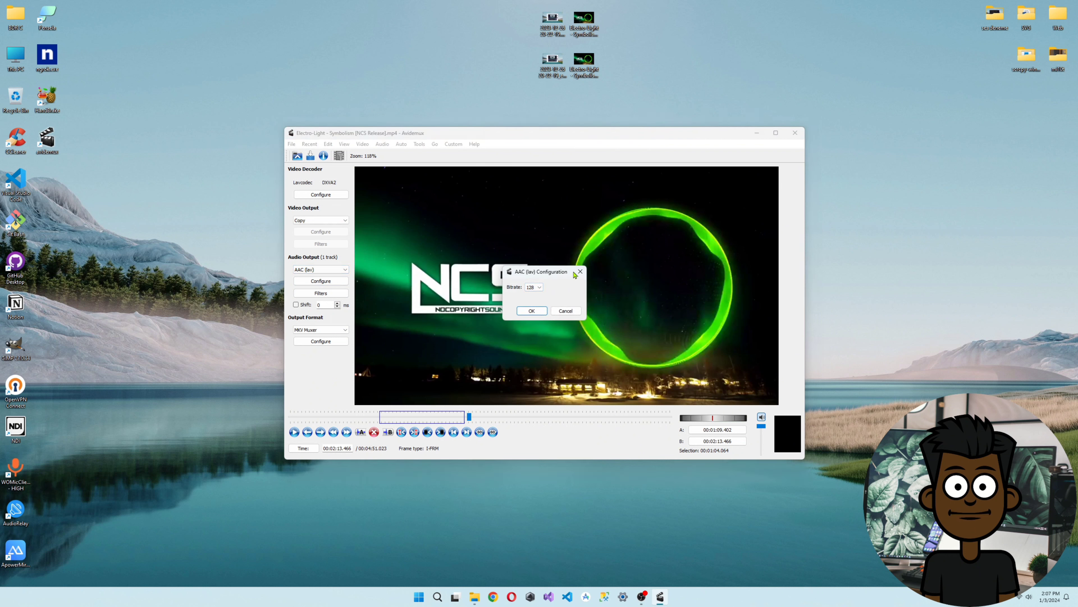
click(580, 271)
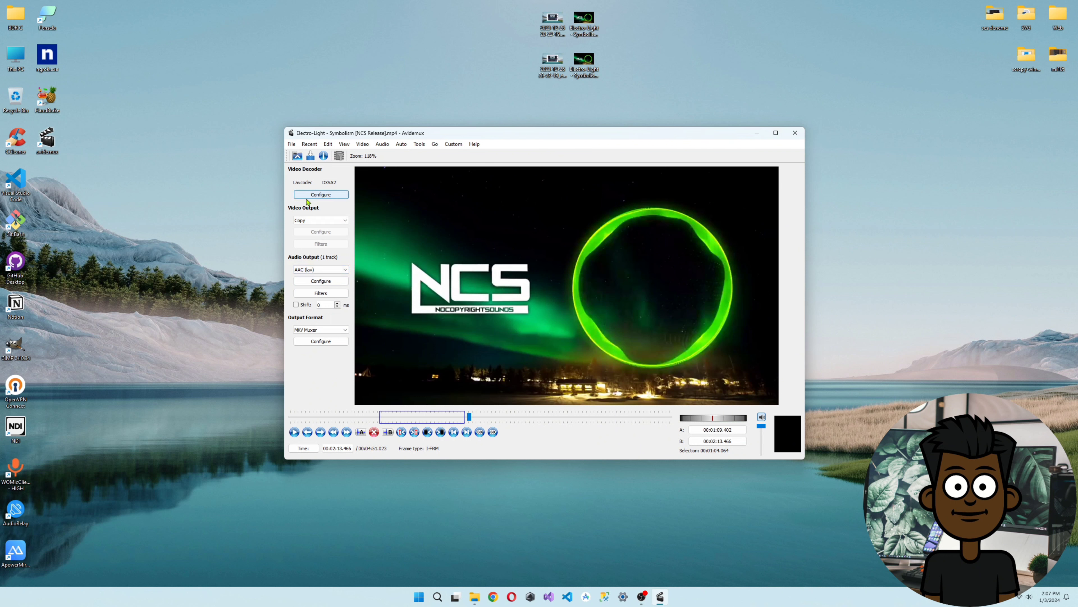
Check the video decoder options and set the video output to Mpeg4 AVC (x264).
click(322, 196)
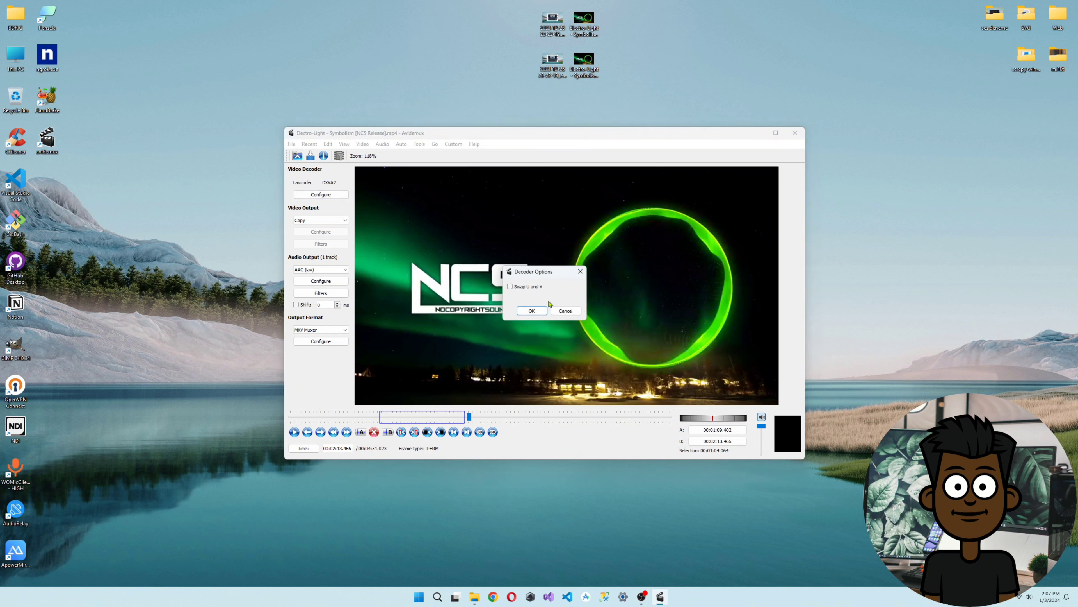
click(532, 311)
click(335, 220)
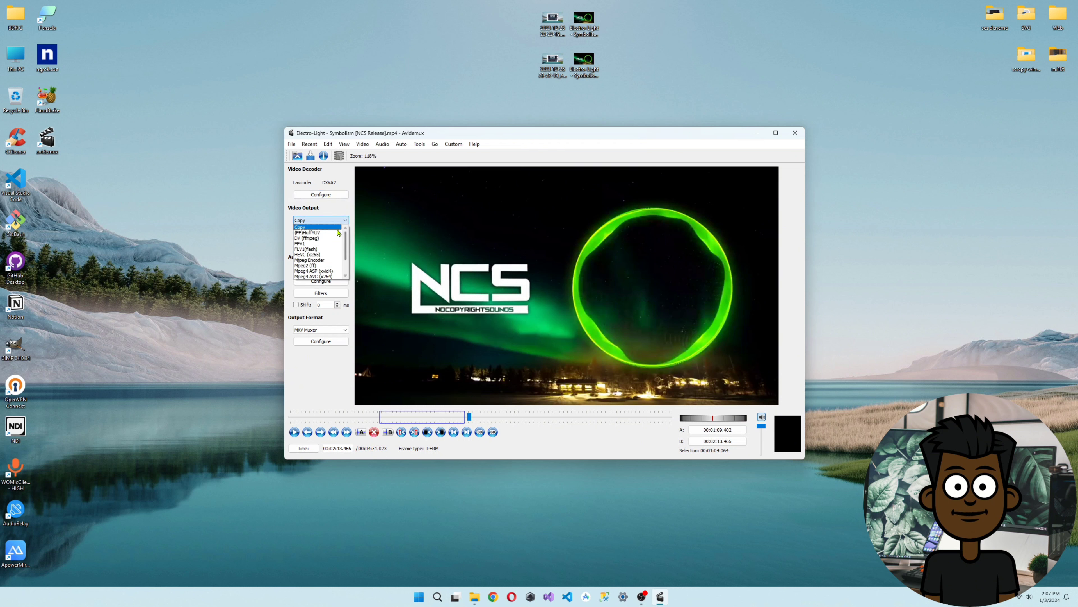
scroll(346, 248, down, 1)
scroll(348, 248, up, 1)
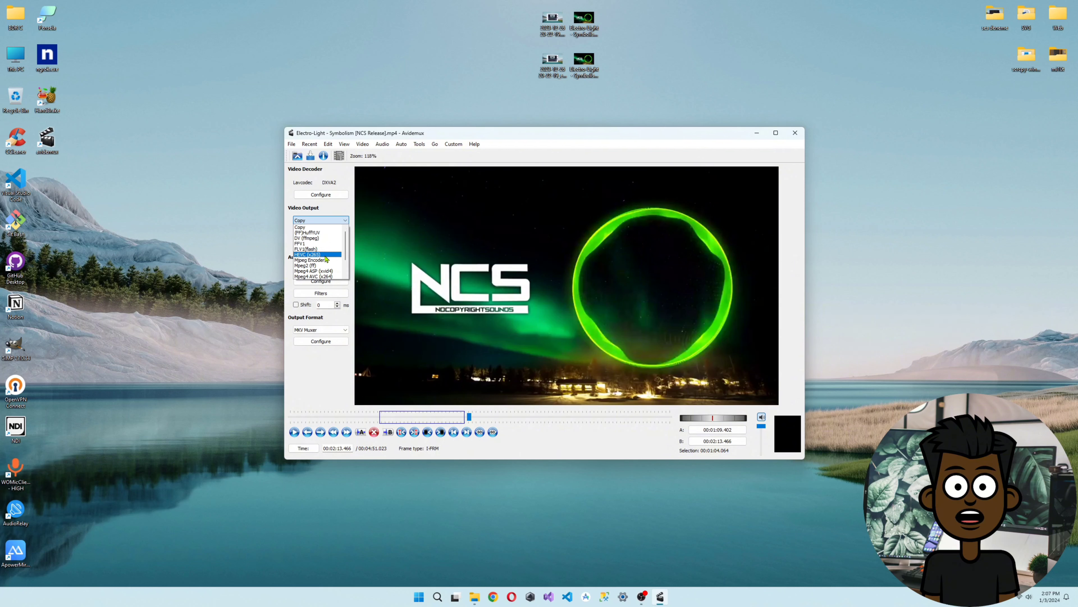
scroll(346, 264, down, 4)
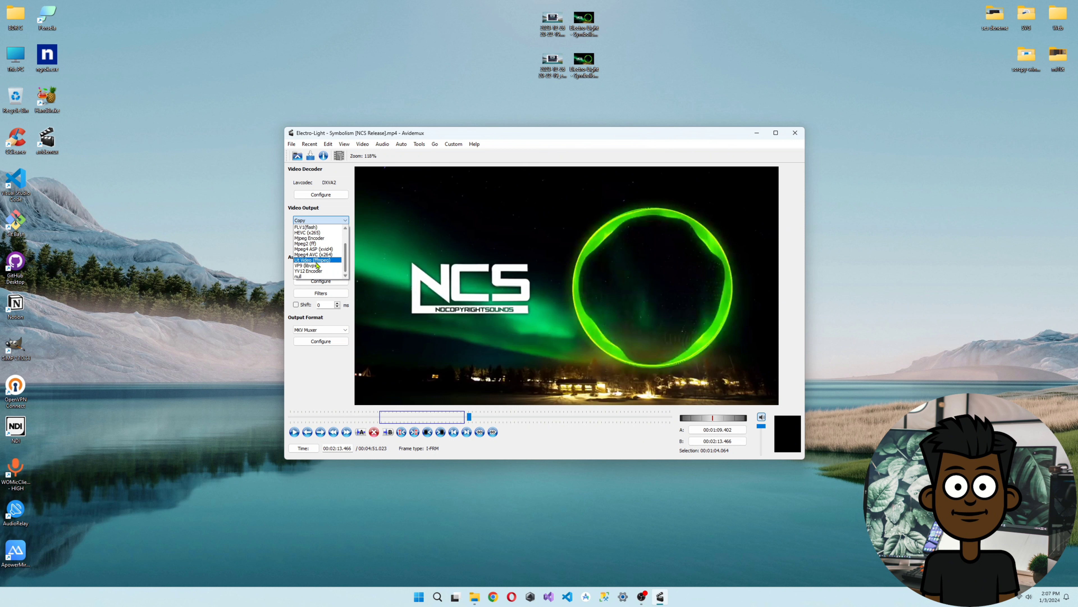
click(319, 254)
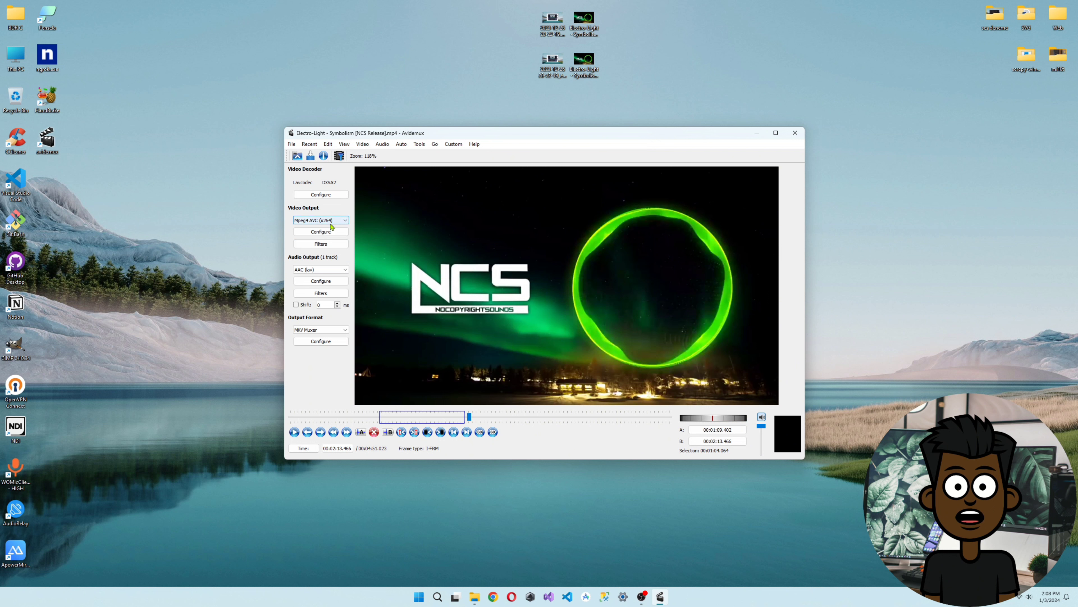
click(330, 224)
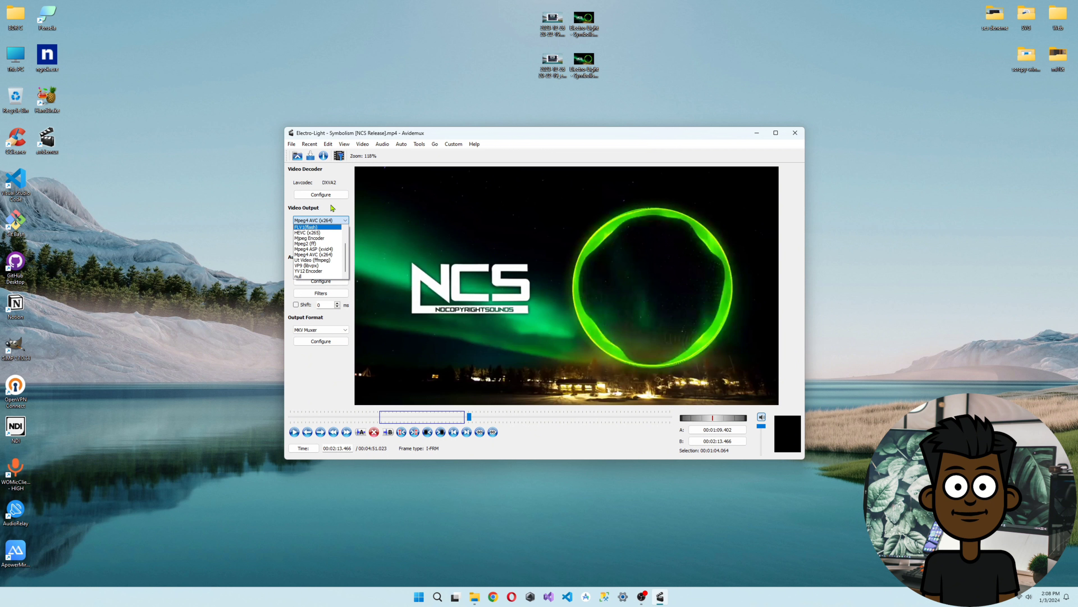
click(332, 208)
Open the x264 encoder configuration and examine the available preset and tuning options.
click(325, 232)
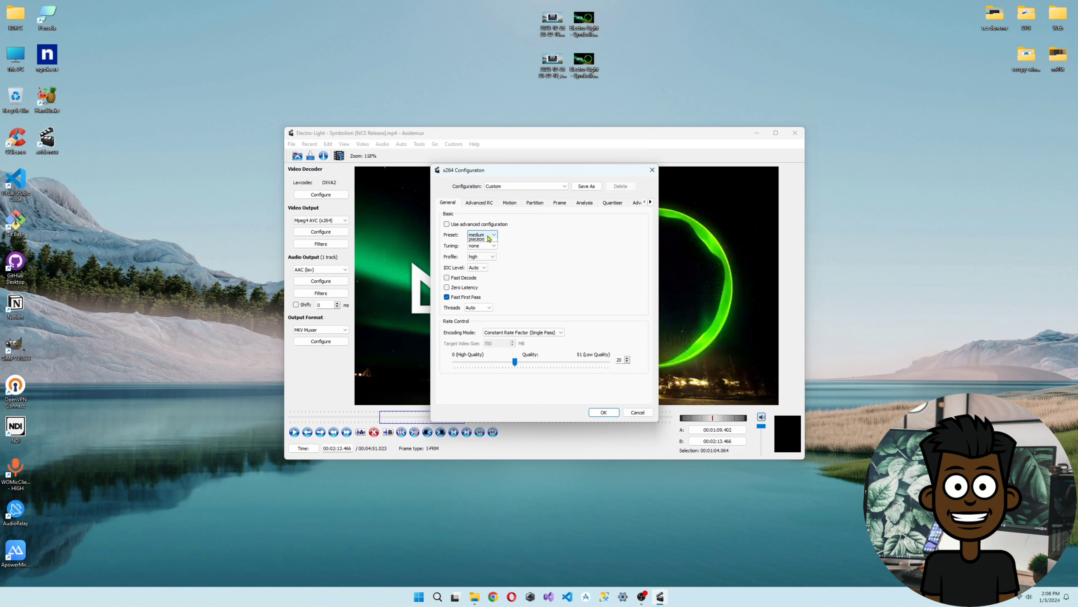
click(488, 239)
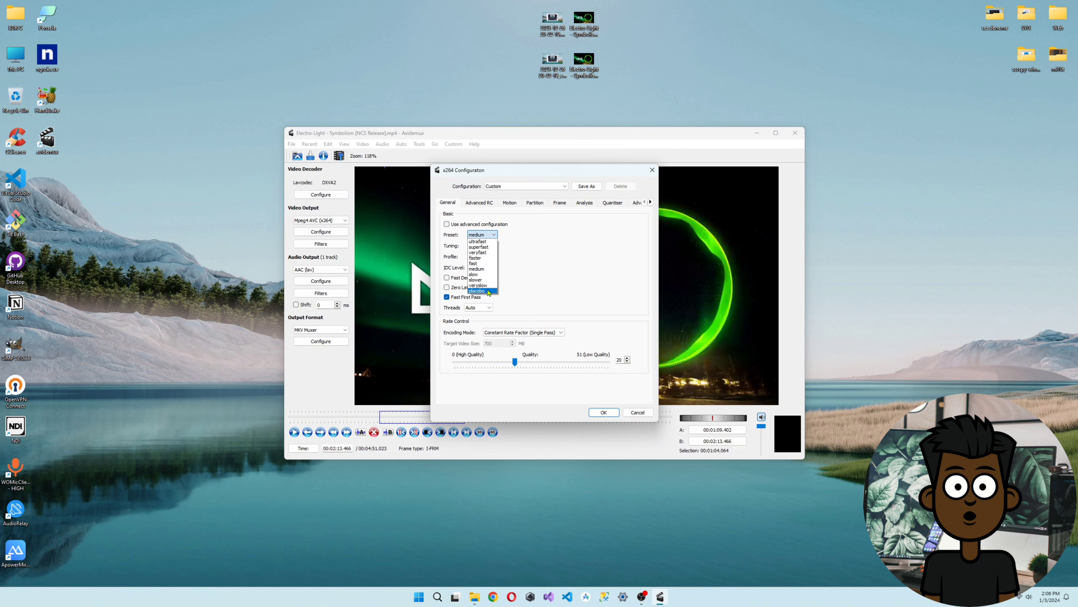
click(517, 235)
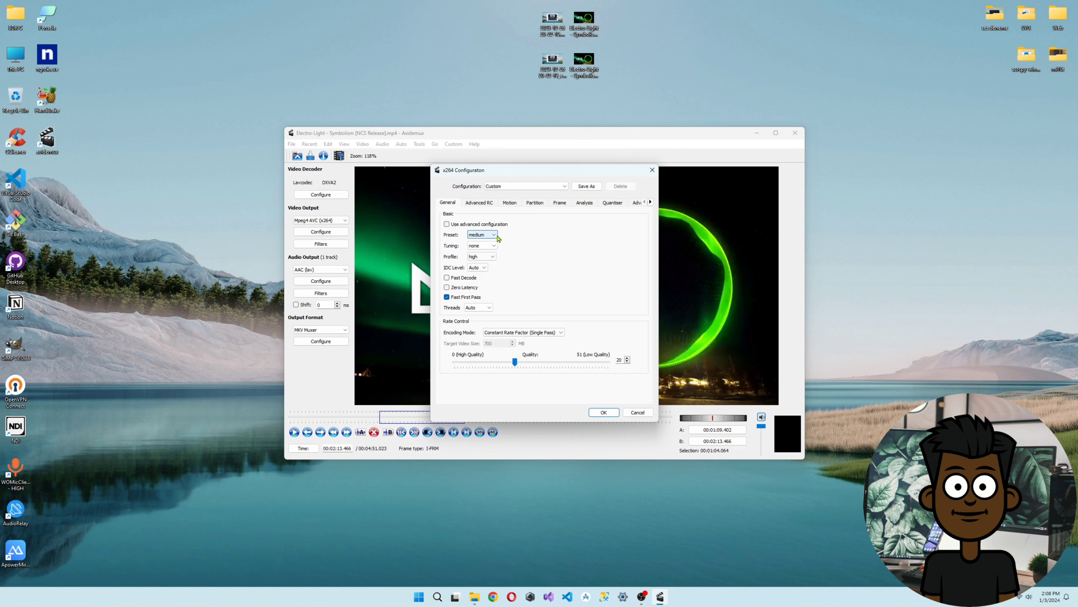
click(482, 235)
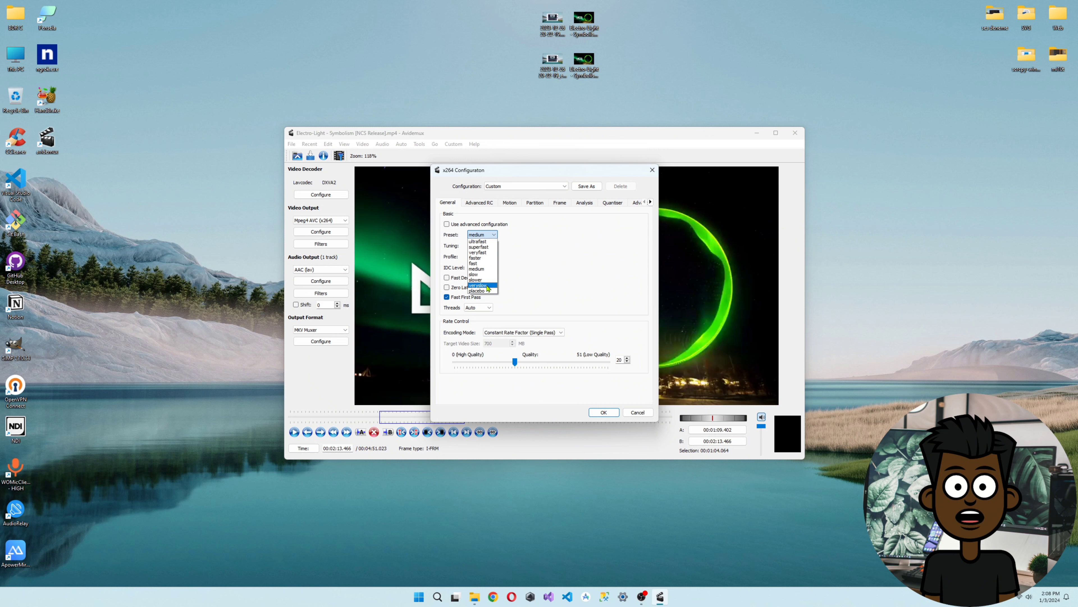
click(549, 260)
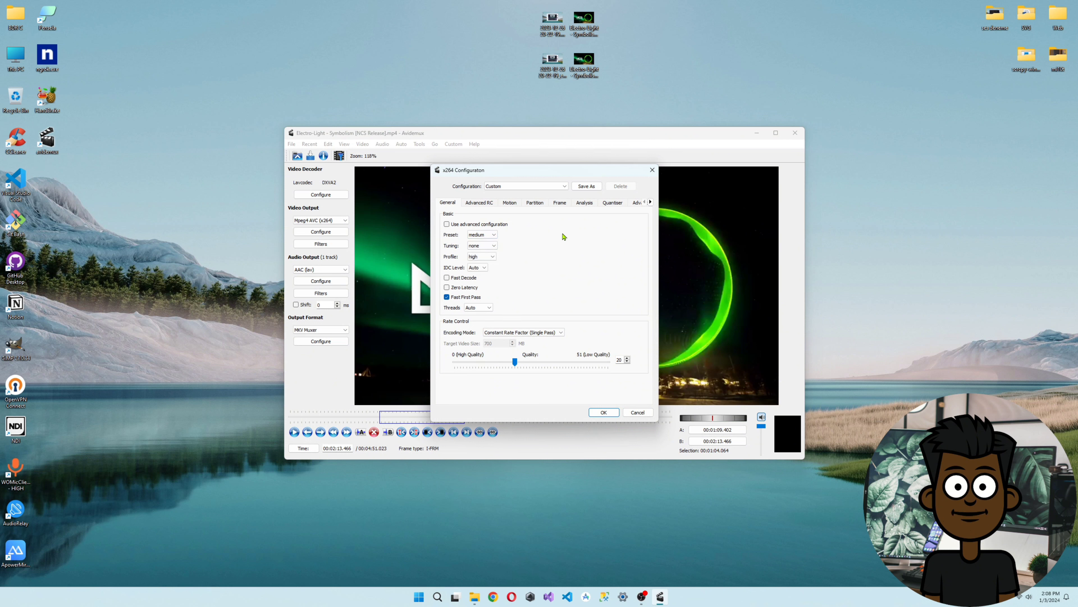
click(482, 245)
click(482, 247)
Choose Constant Rate Factor (Single Pass) as the encoding mode and set the quality to 19.
click(530, 332)
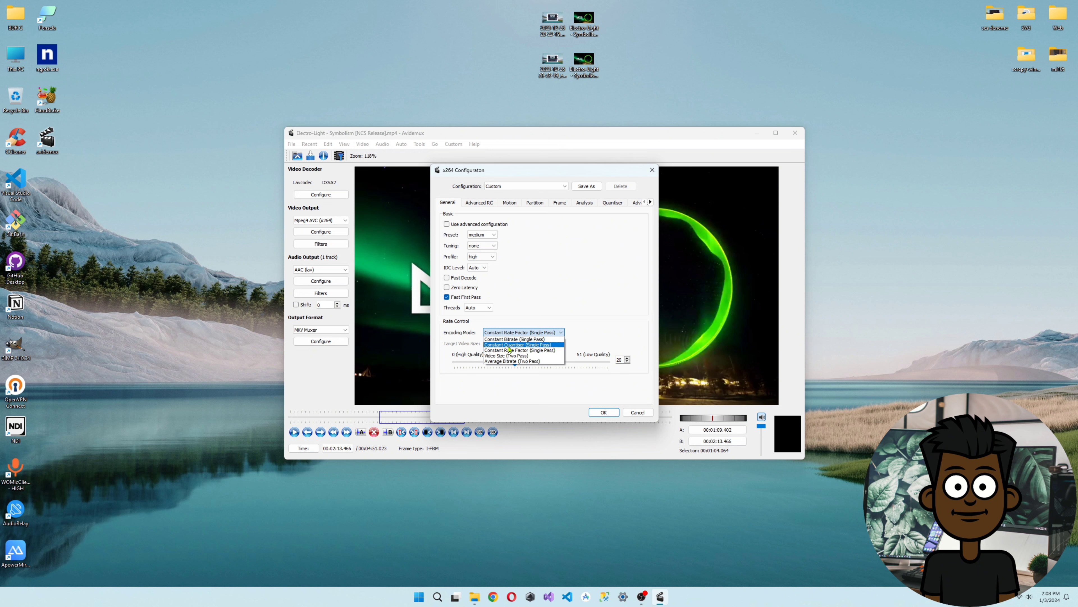
click(516, 349)
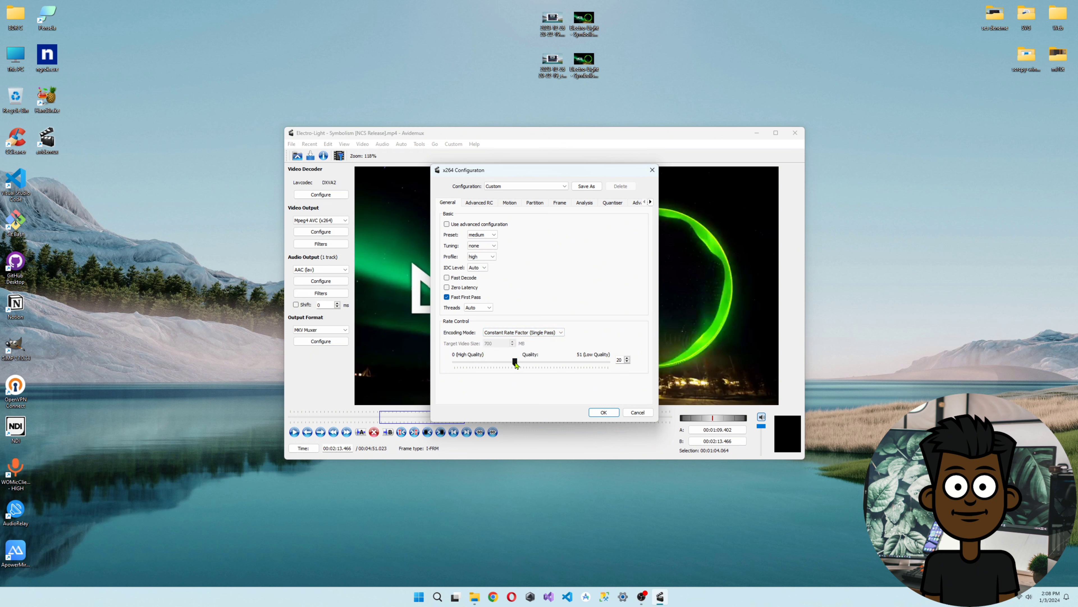
drag(516, 363, 599, 366)
mouse_move(482, 366)
mouse_down()
mouse_move(493, 359)
mouse_move(474, 360)
mouse_up()
drag(487, 366, 513, 365)
Switch the encoding mode to Constant Quantiser (Single Pass) and set the quantiser to 20.
click(521, 332)
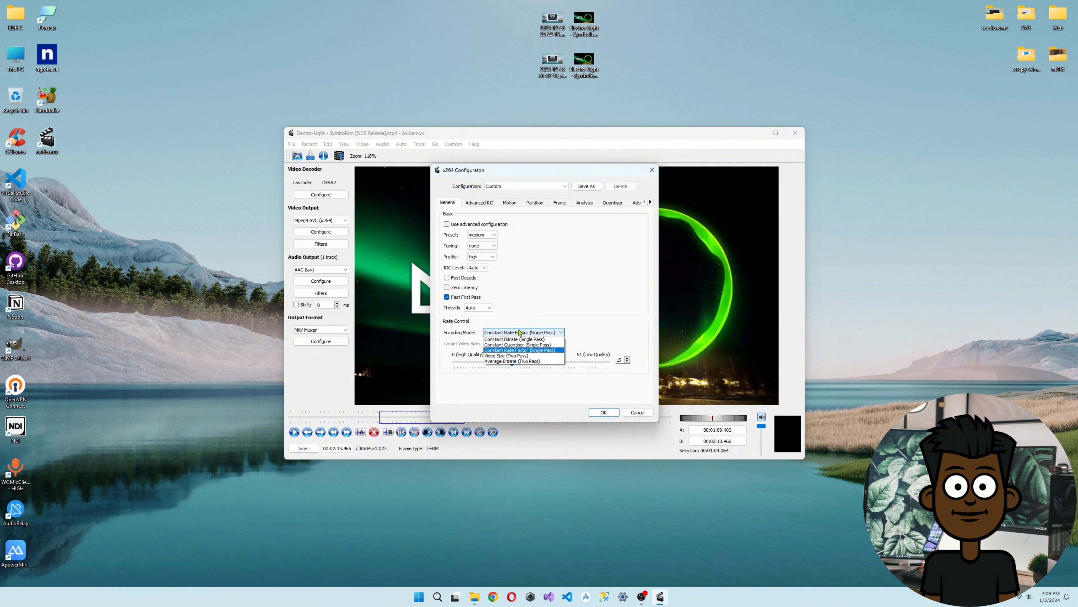
click(517, 345)
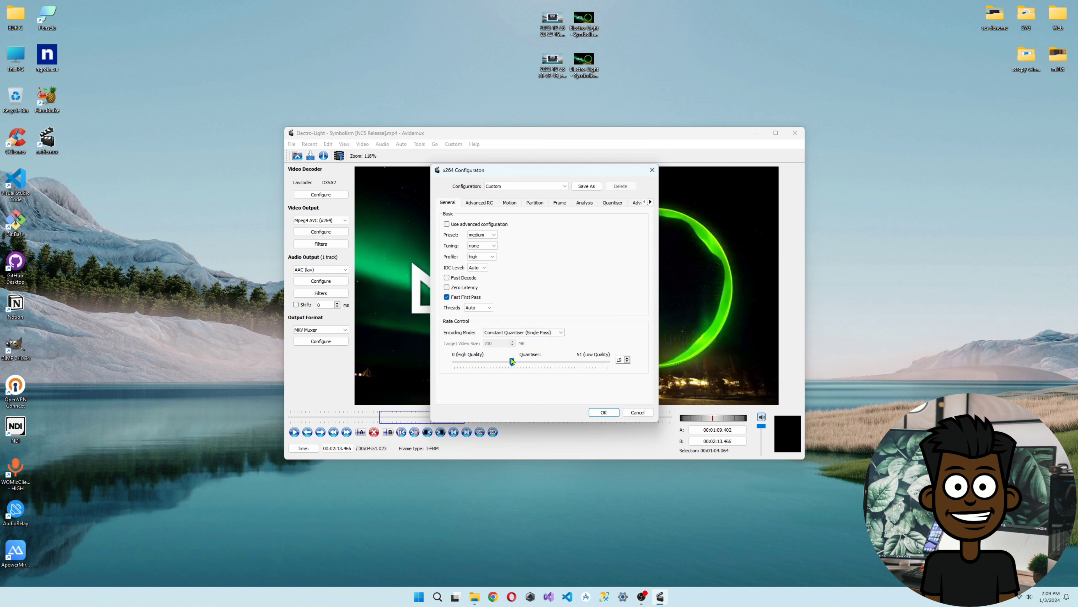
drag(512, 361, 516, 367)
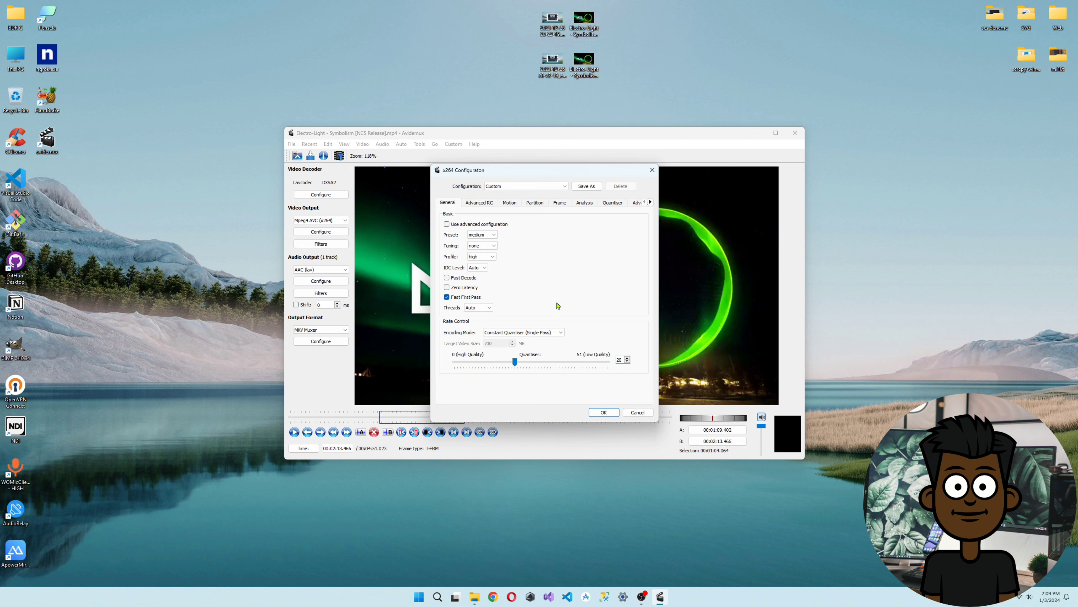
Set the x264 encoding mode to Constant Bitrate (Single Pass).
click(524, 333)
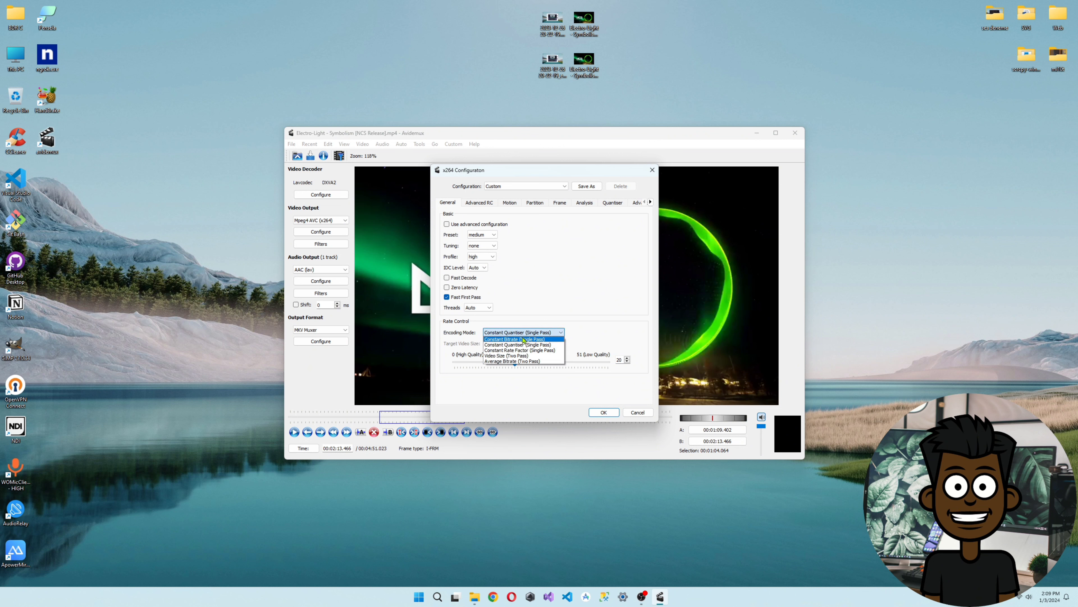
click(524, 340)
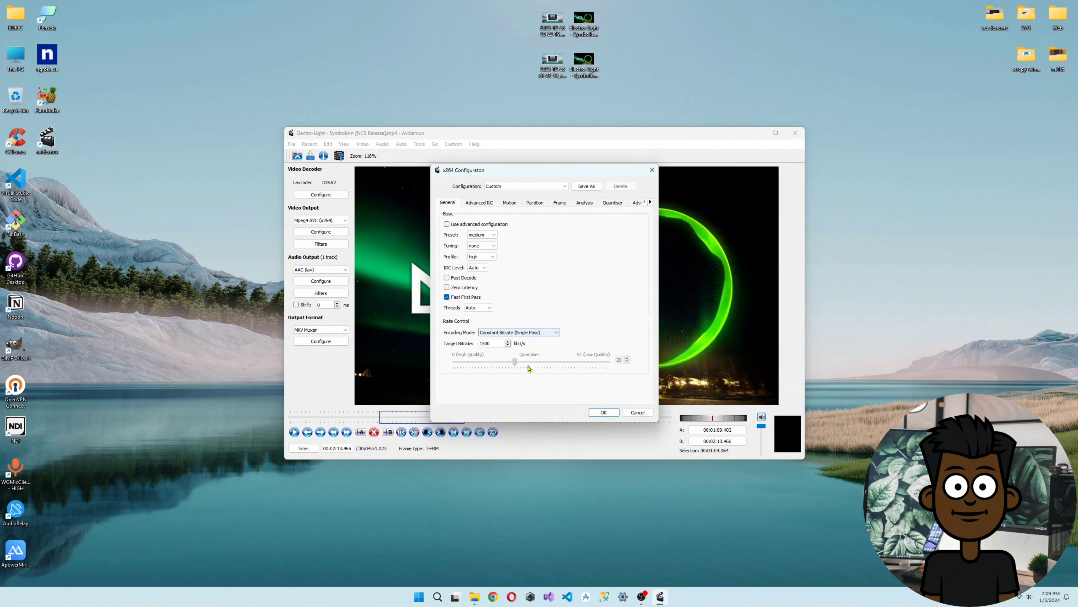
Check the source MP4's overall bit rate in MediaInfo and set the x264 target bitrate to 300 kbit/s.
right_click(588, 20)
click(614, 44)
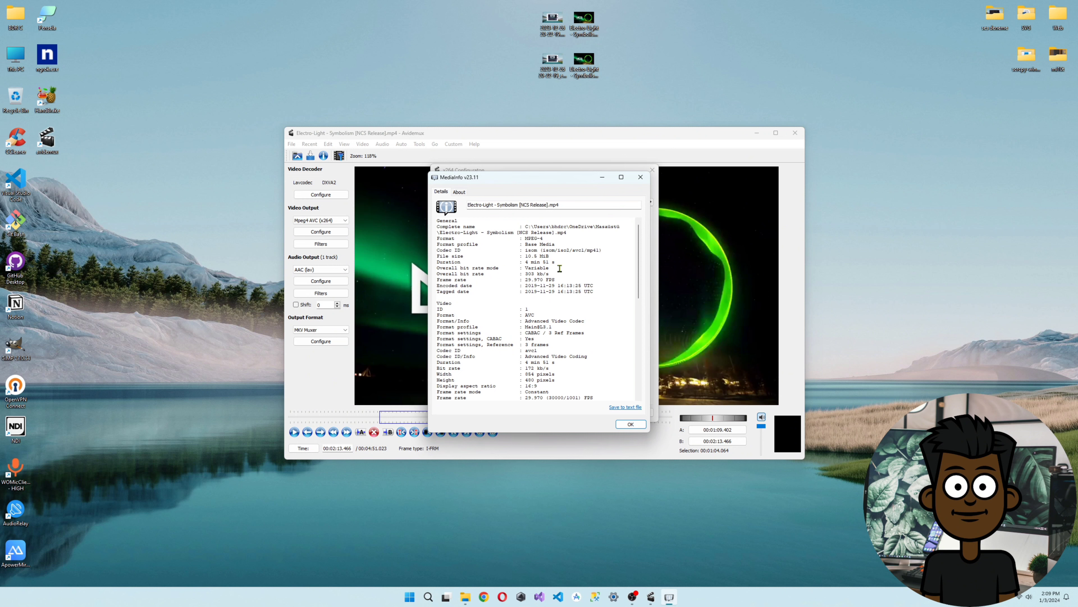
drag(557, 276, 527, 274)
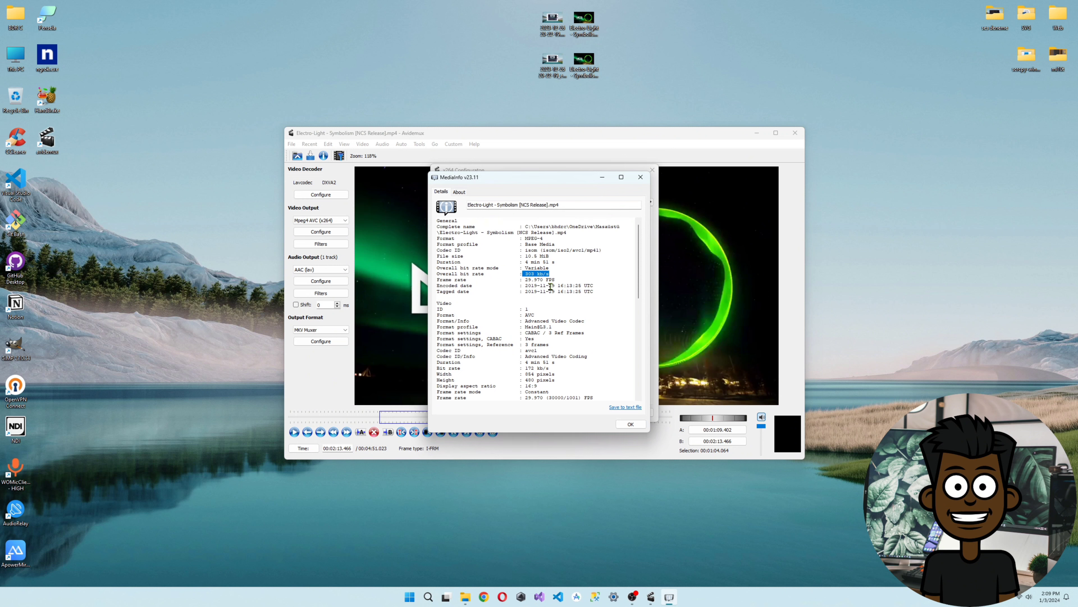
click(640, 176)
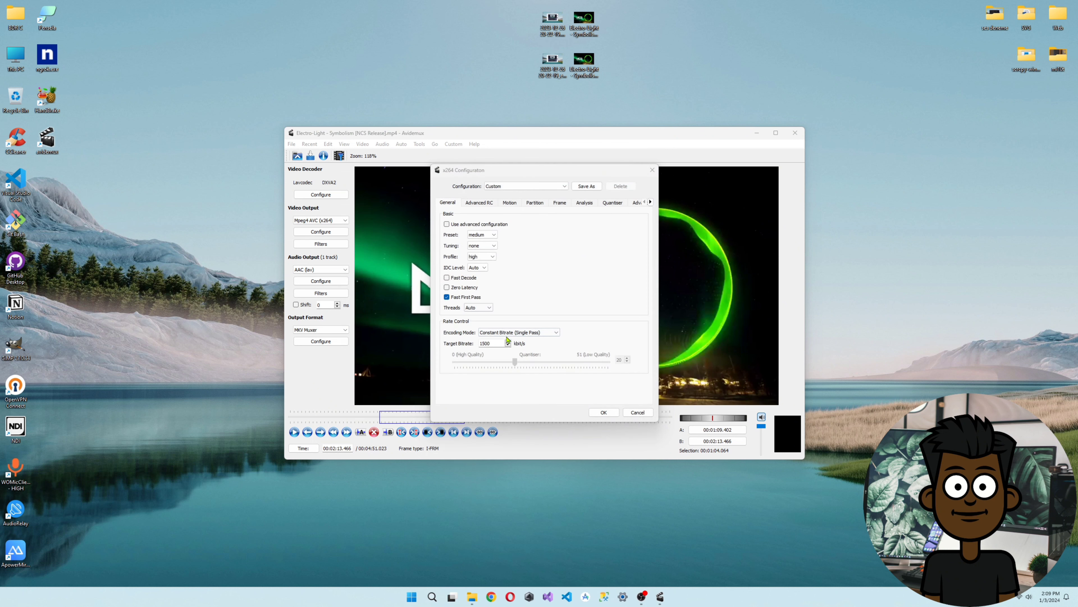
click(497, 342)
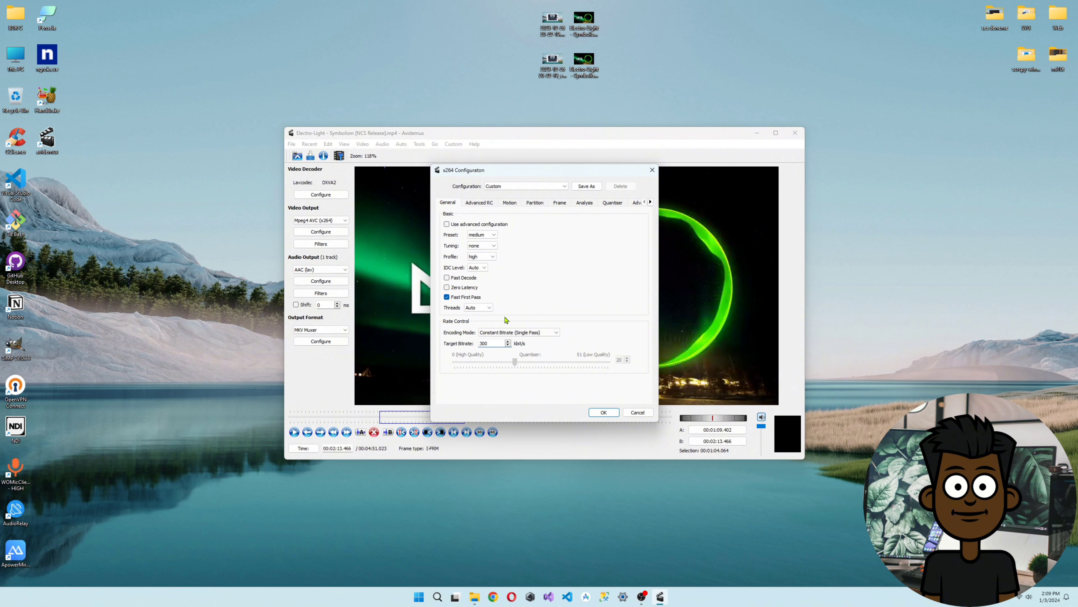
Review the x264 Advanced RC, Motion, Partition, Frame, Analysis and Quantiser settings, and accept the encoder configuration.
click(477, 204)
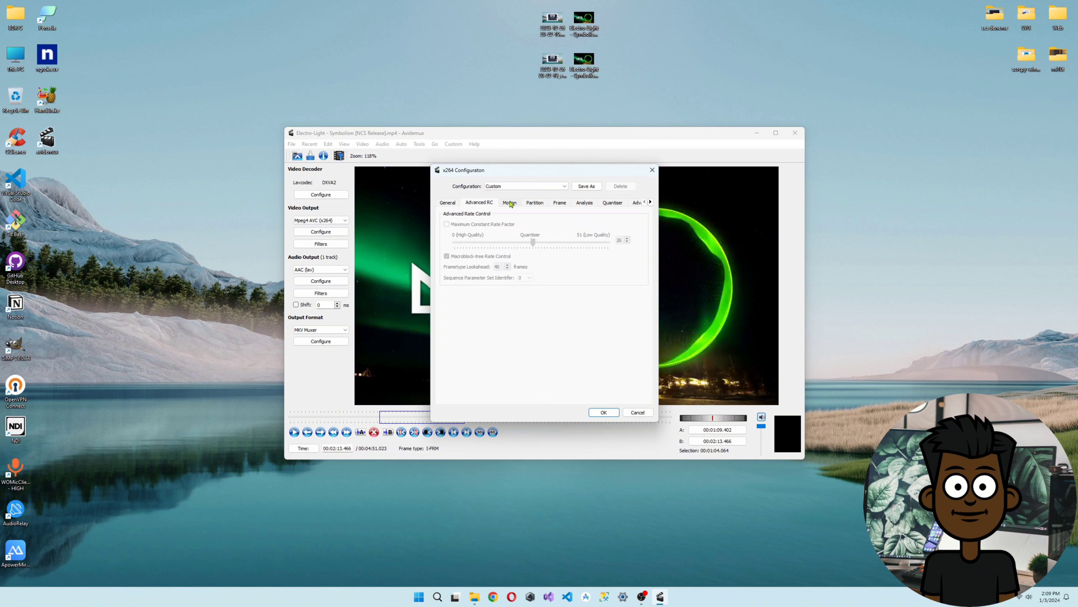
click(509, 203)
click(535, 203)
click(559, 203)
click(584, 203)
click(610, 204)
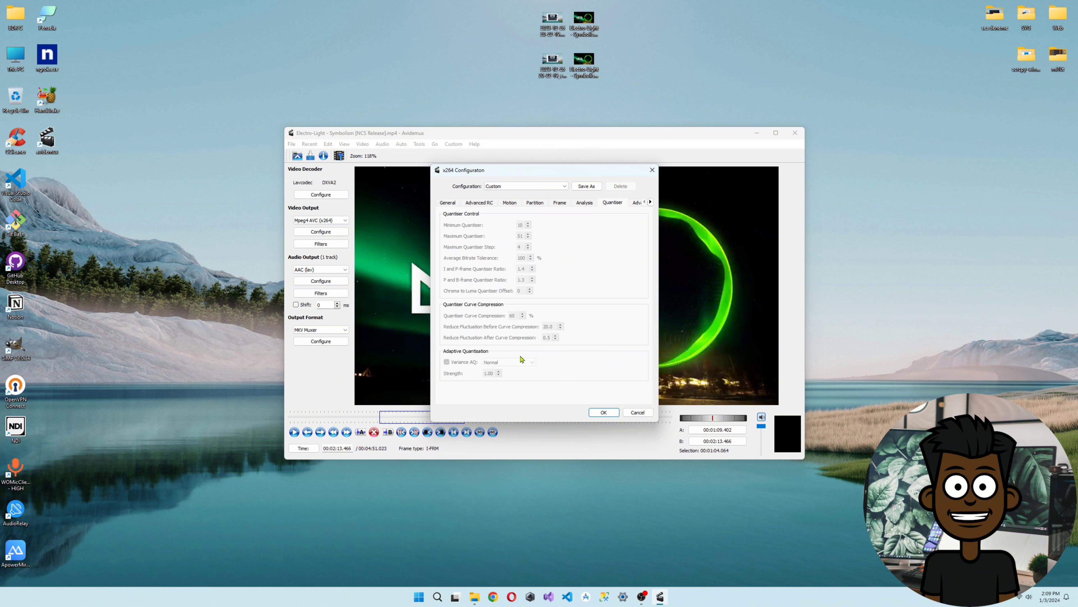
click(603, 412)
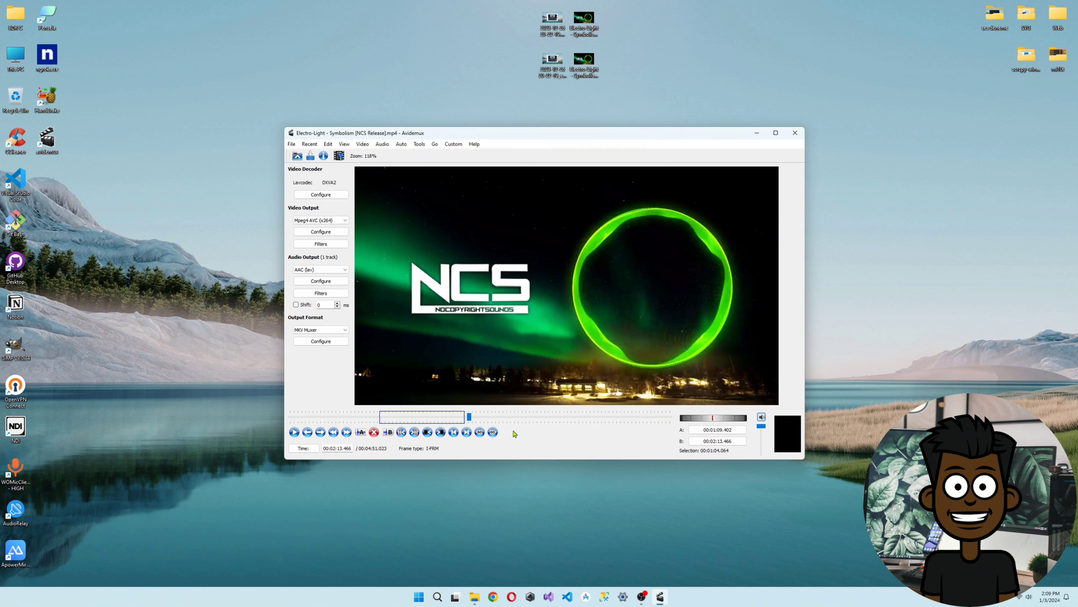
Save the clip to the Desktop as Electro-Light - Symbolism [NCS Release].mkv and monitor hardware performance in Task Manager while it encodes.
click(314, 156)
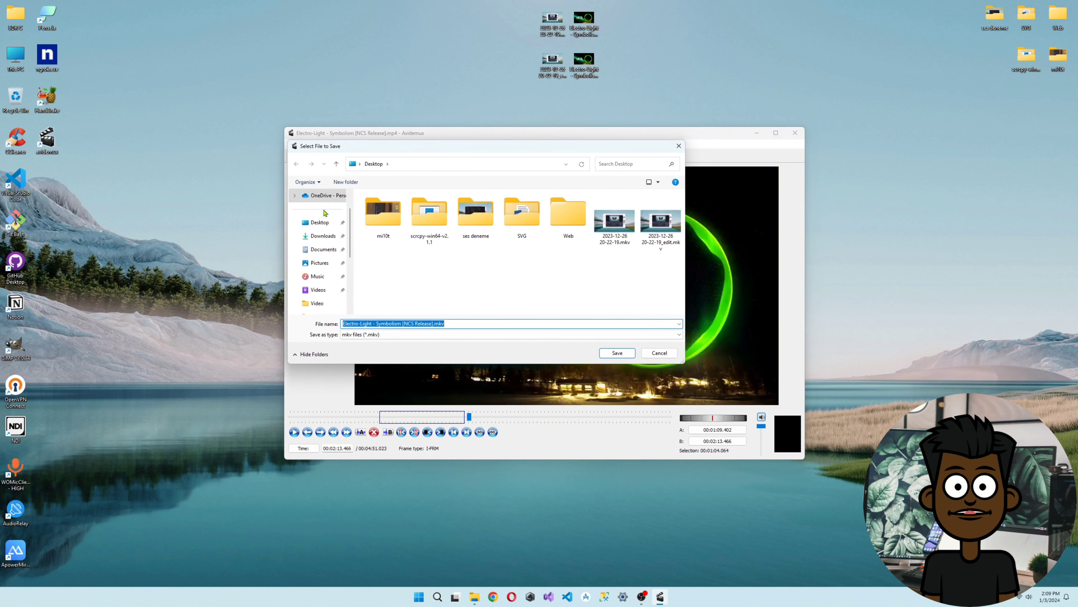
click(617, 354)
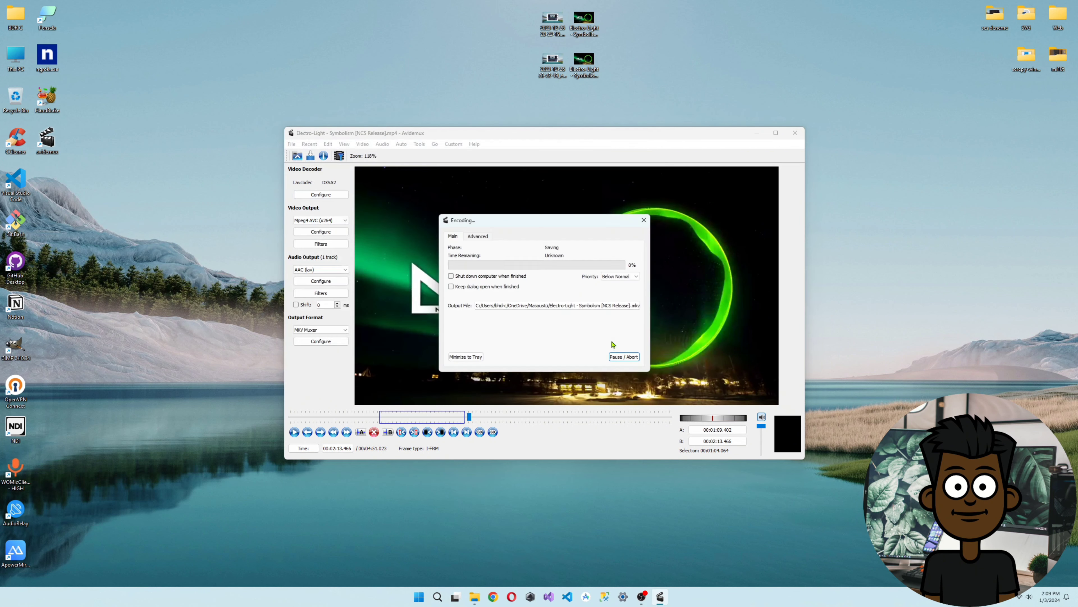
key(ctrl+shift+Escape)
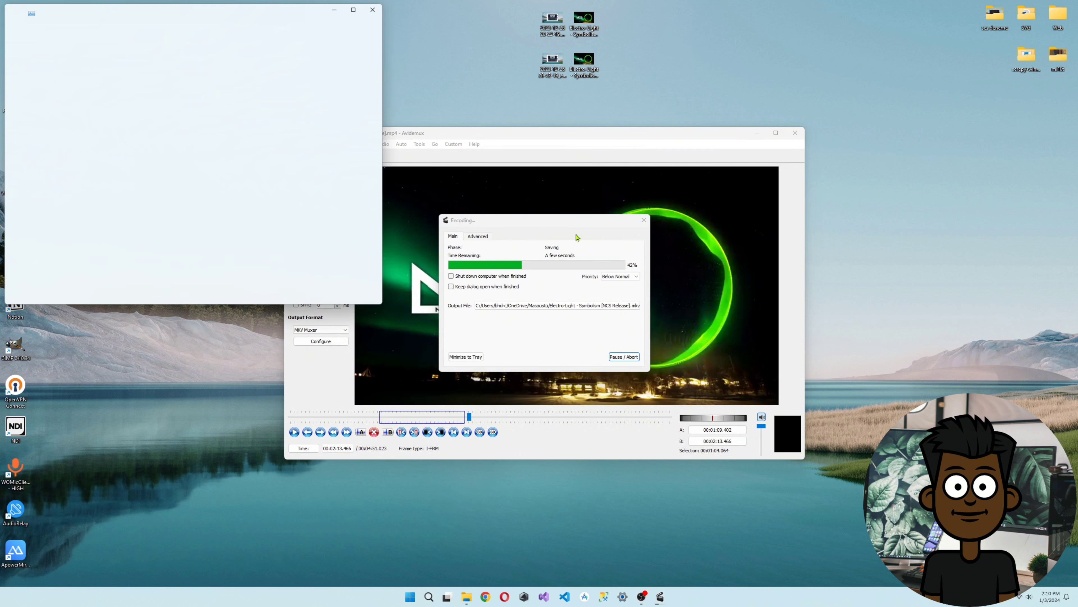
click(15, 65)
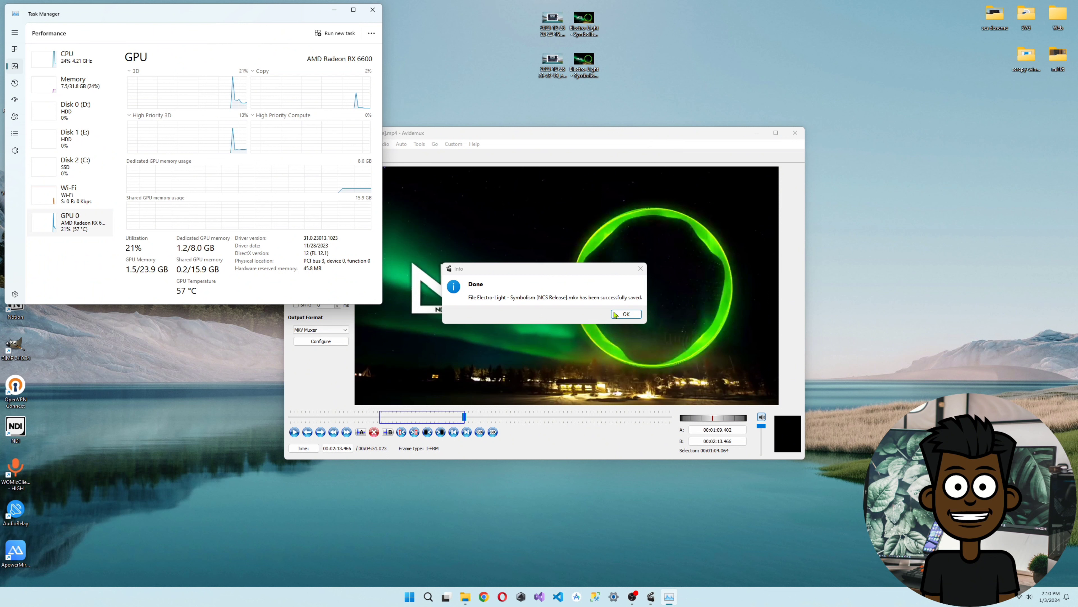
click(627, 315)
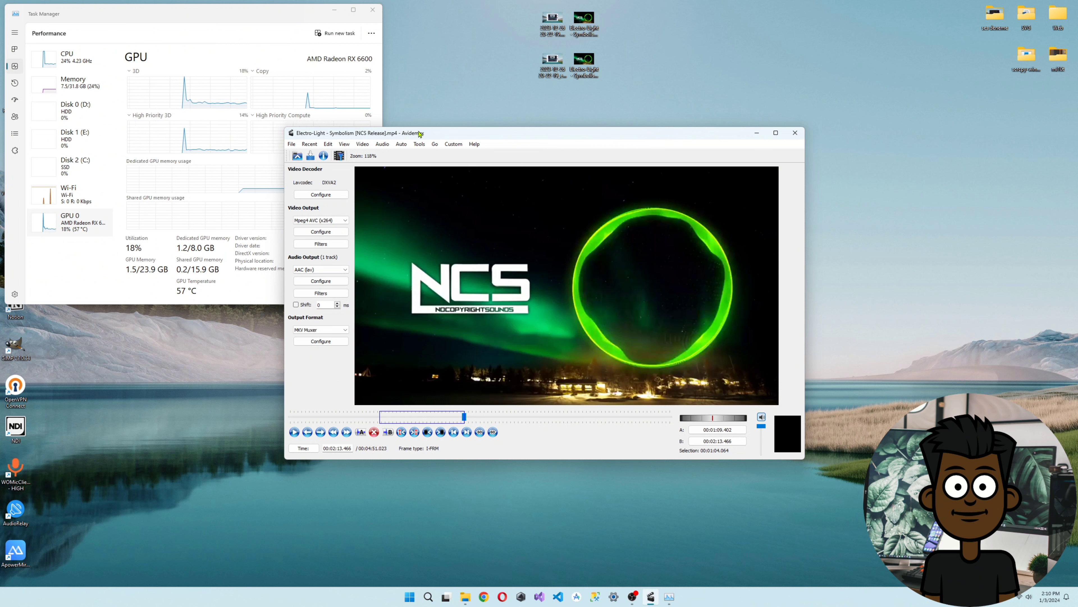
Close Task Manager and Avidemux, and move the exported MKV clip beside the other videos on the desktop.
click(373, 10)
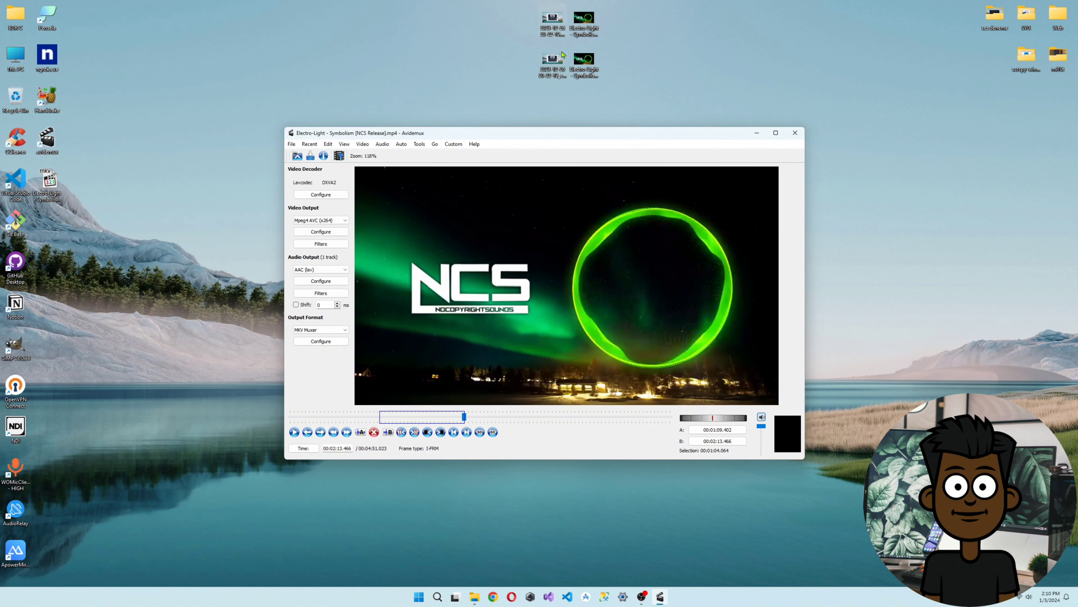
click(796, 132)
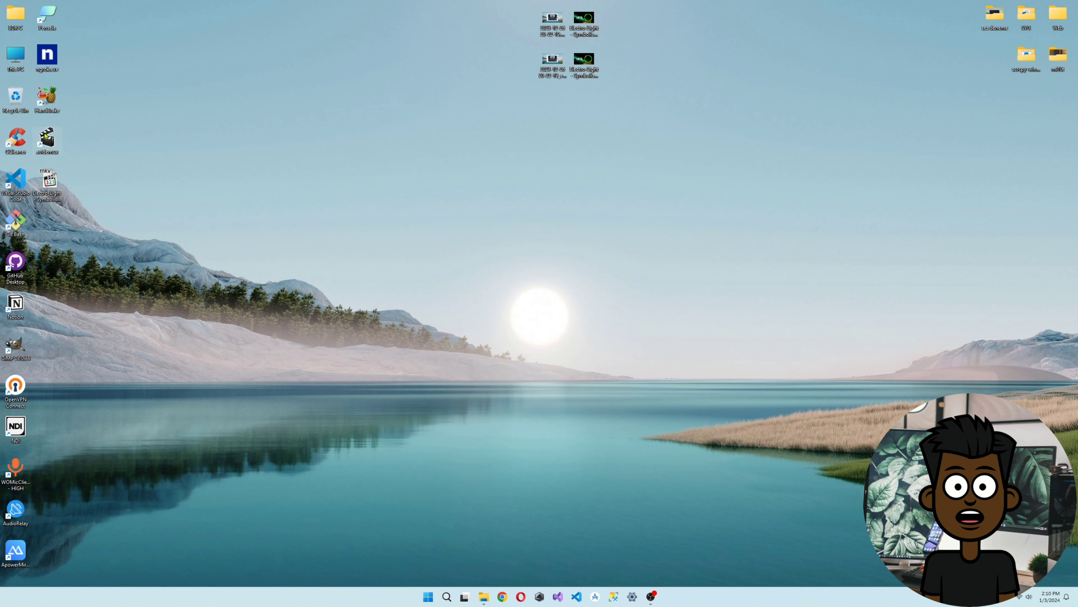
drag(52, 193, 47, 140)
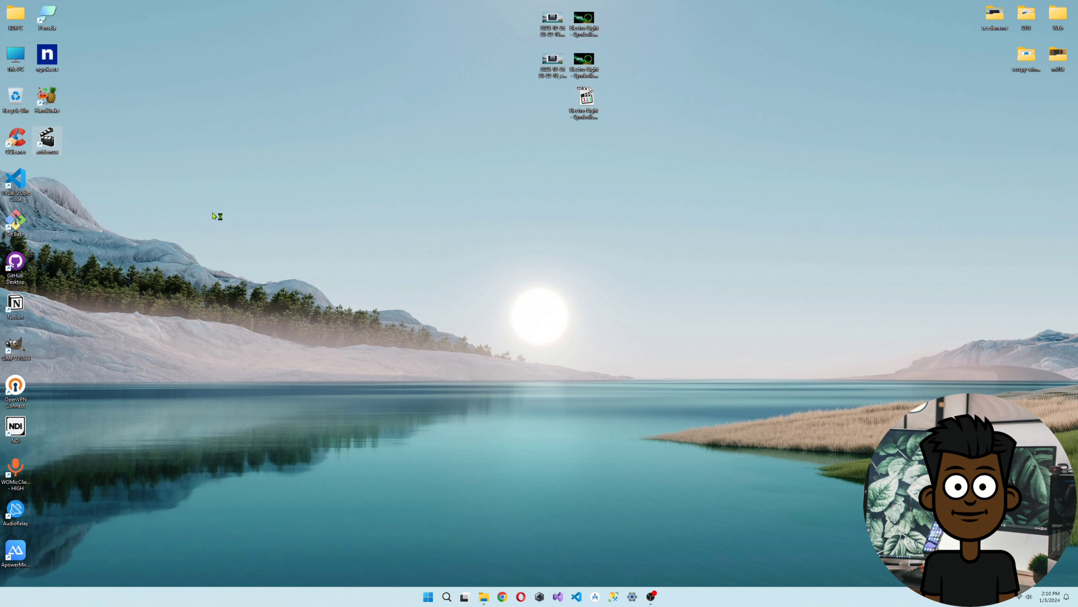
drag(556, 247, 527, 322)
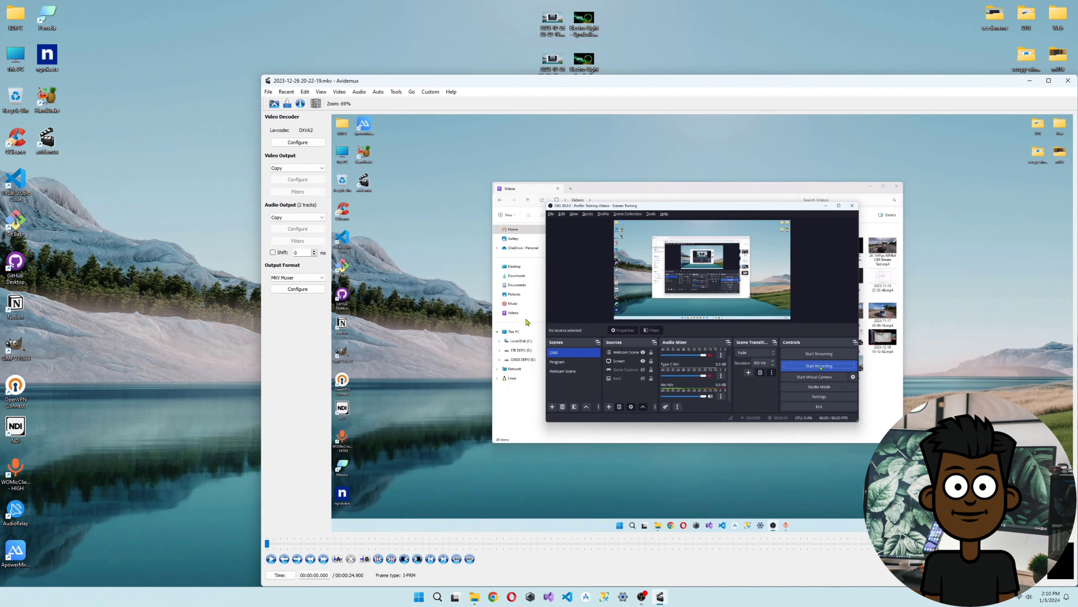
drag(263, 73, 431, 144)
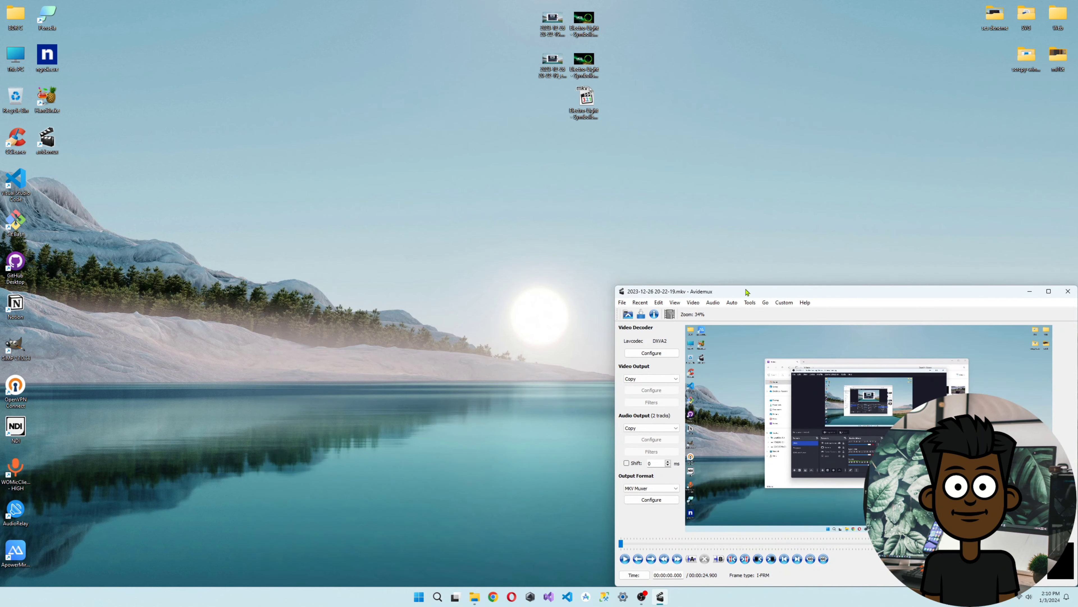
click(392, 396)
click(379, 411)
click(438, 395)
click(403, 410)
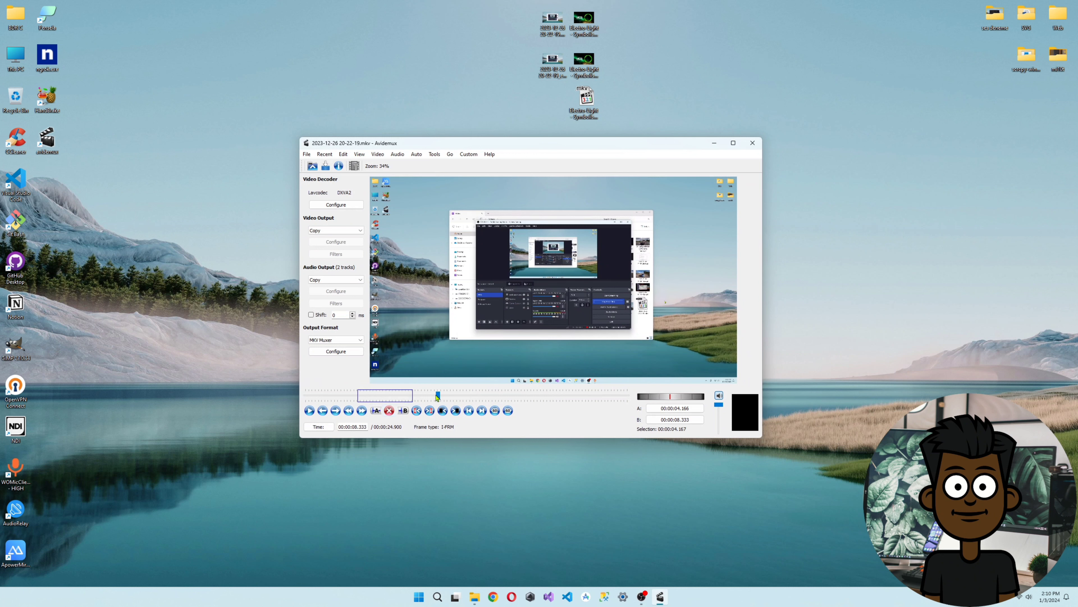
click(405, 396)
Set the output format to MP4 Muxer and the audio output to AAC (lav).
click(346, 340)
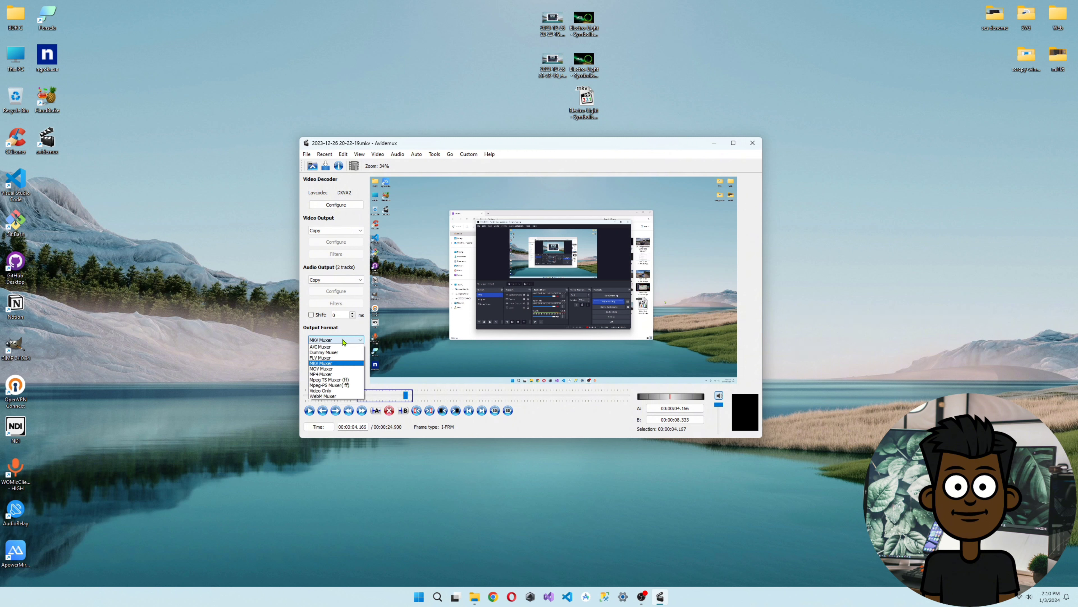
click(331, 374)
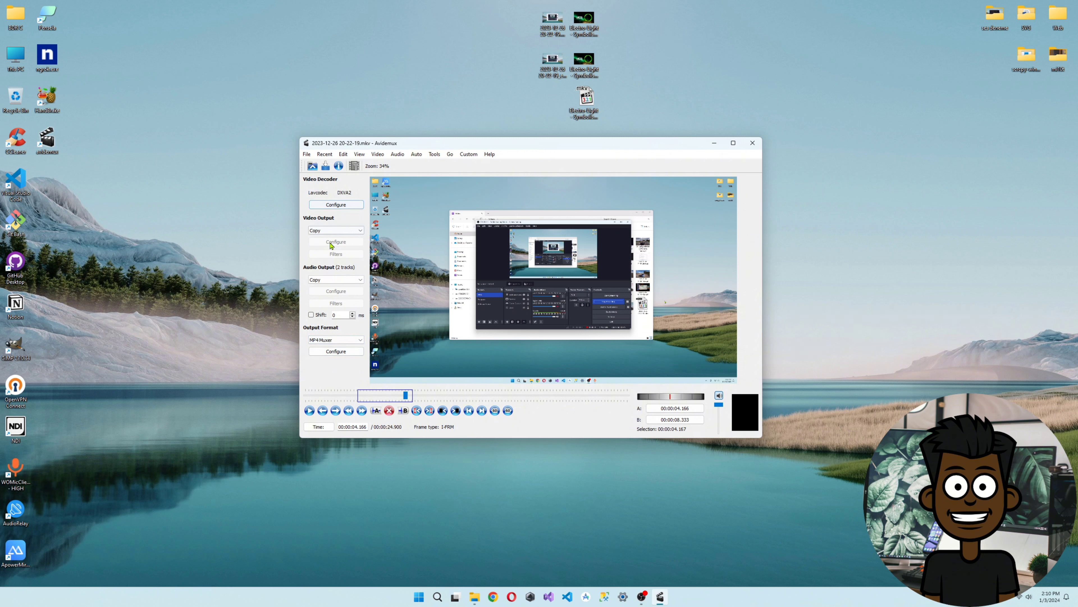
click(330, 279)
click(320, 297)
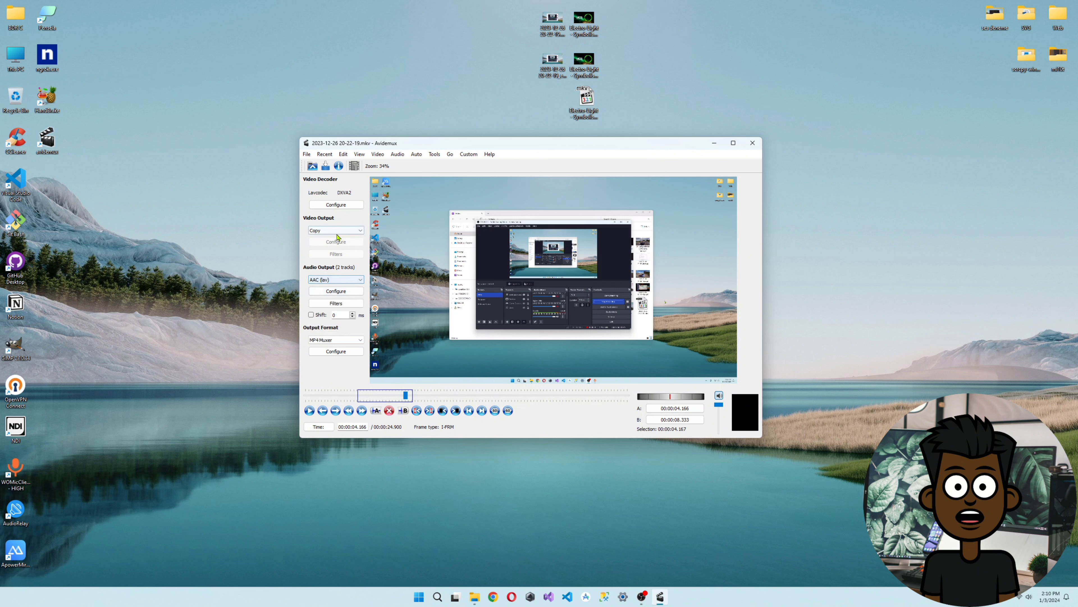
Set the video output to HEVC (x265) and its encoding mode to Constant Bitrate (Single Pass).
click(335, 231)
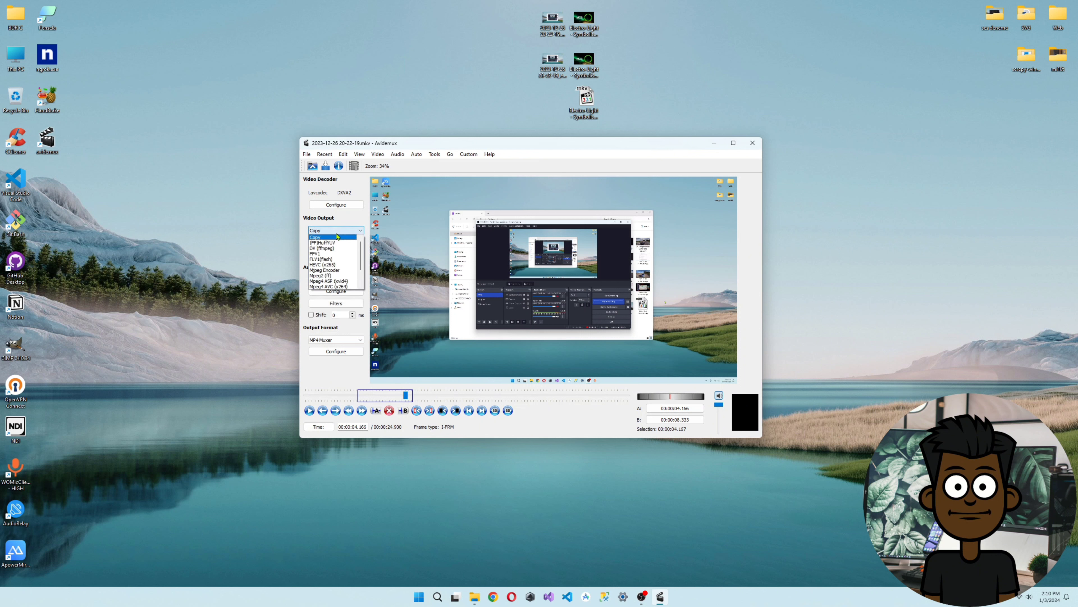
click(336, 265)
click(335, 241)
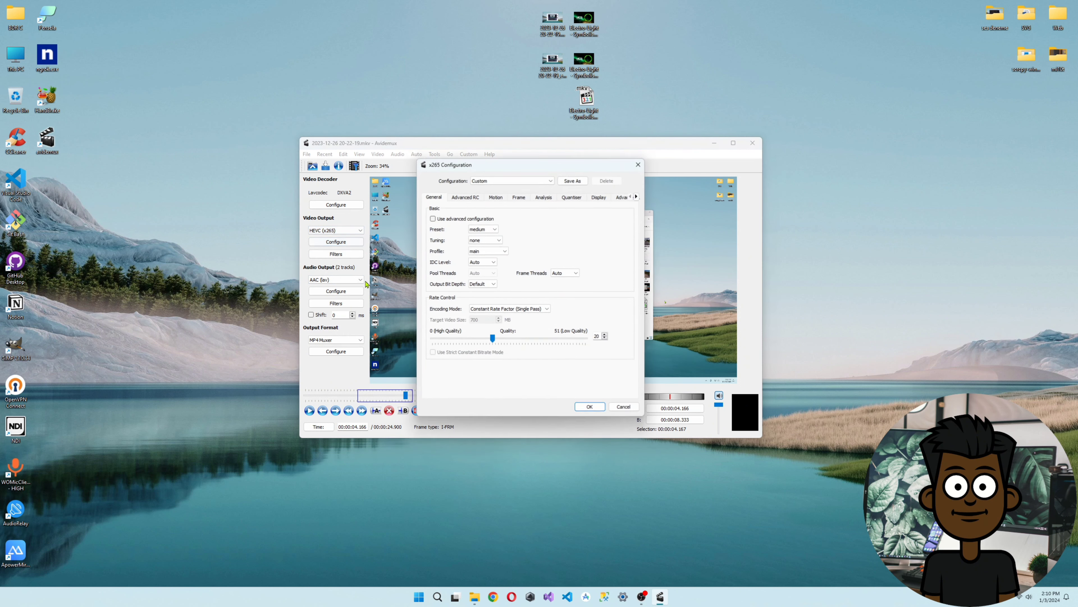
click(501, 309)
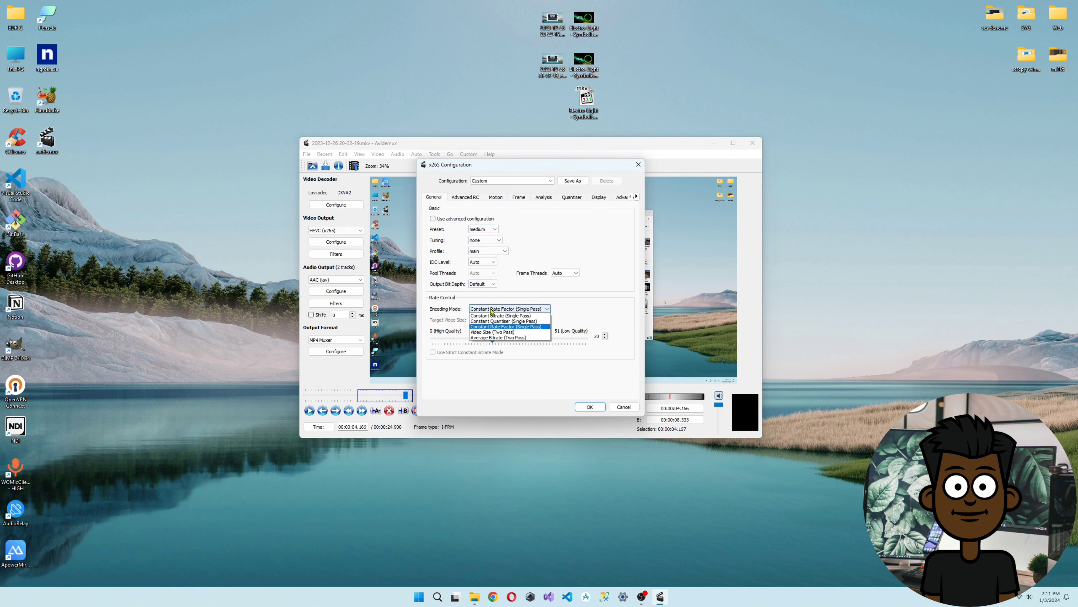
click(498, 317)
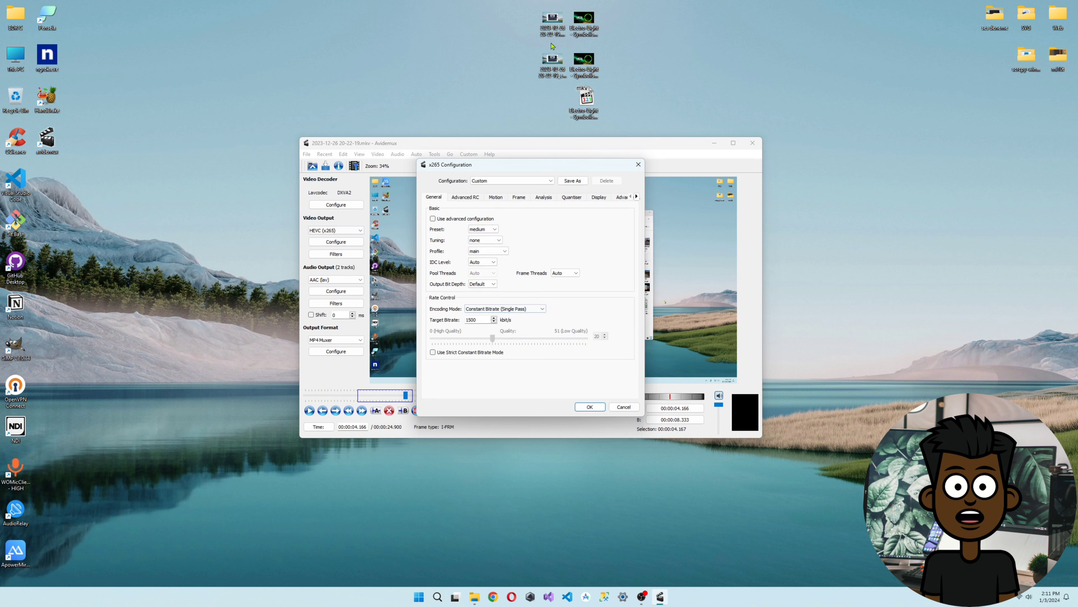
right_click(553, 37)
click(578, 61)
drag(558, 285, 525, 286)
click(563, 282)
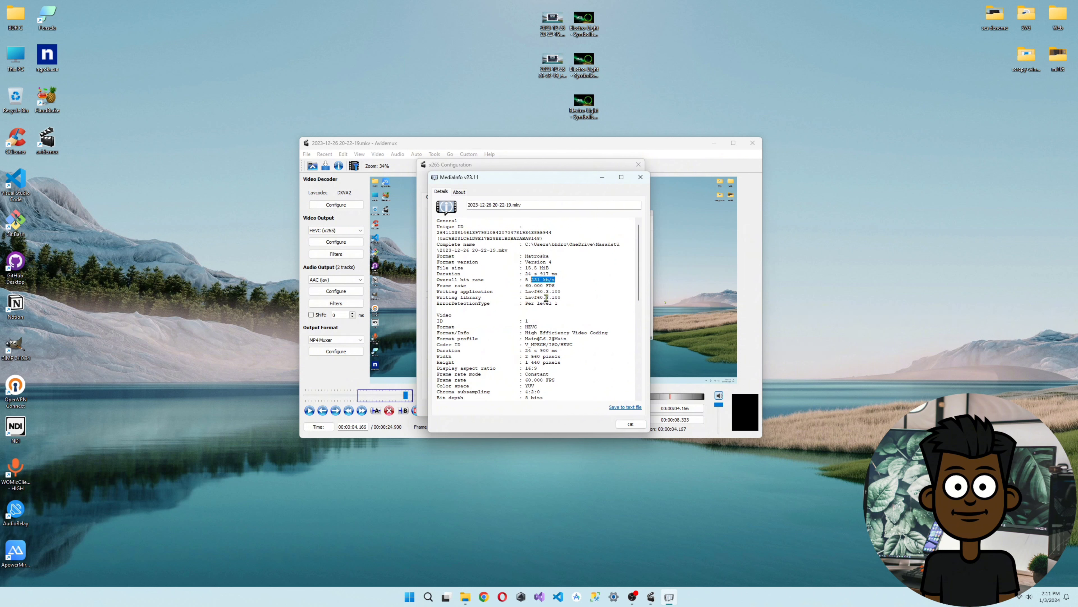
click(573, 281)
click(641, 177)
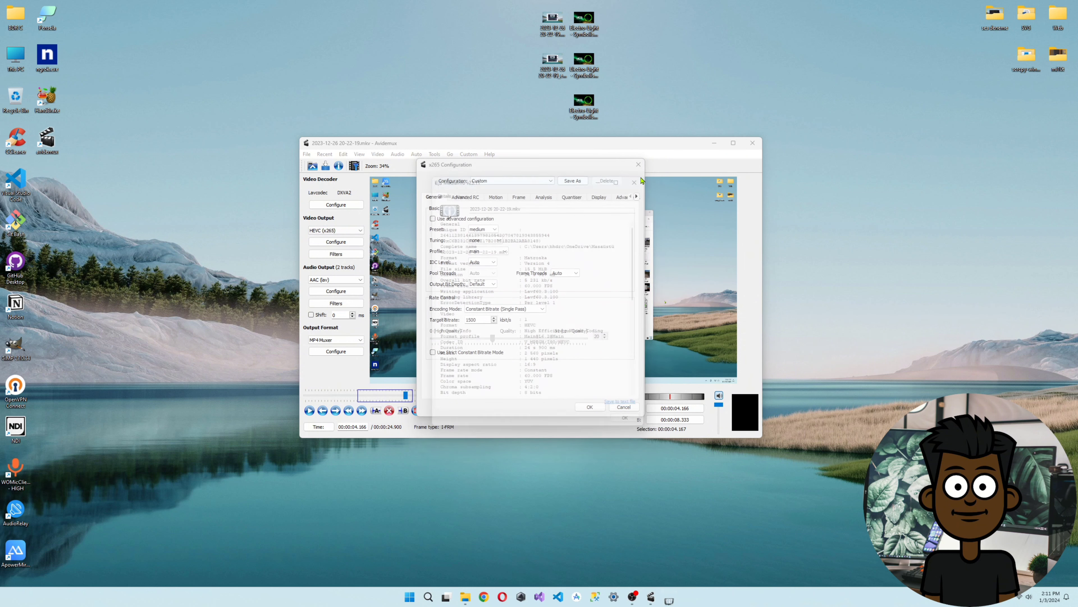
Set the x265 target bitrate to 5200 kbit/s and accept the encoder configuration.
double_click(484, 319)
text(5)
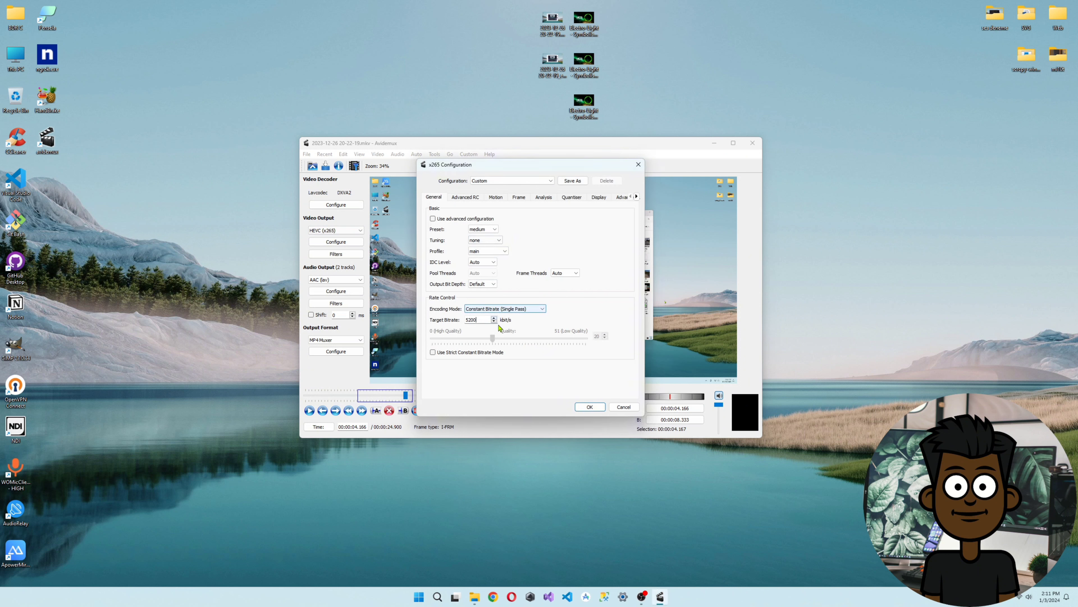
click(587, 406)
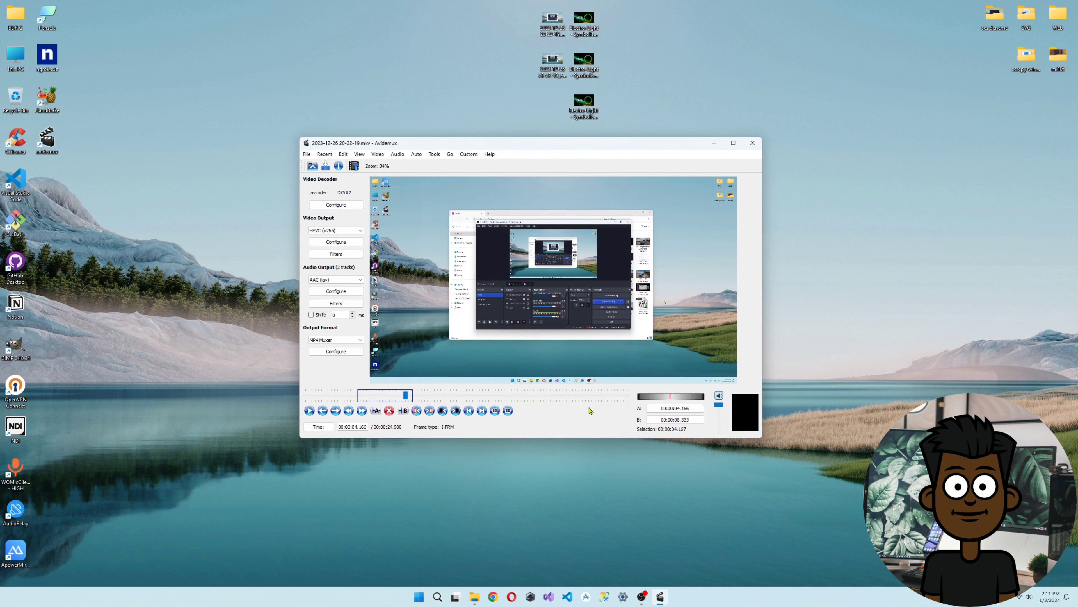
click(326, 166)
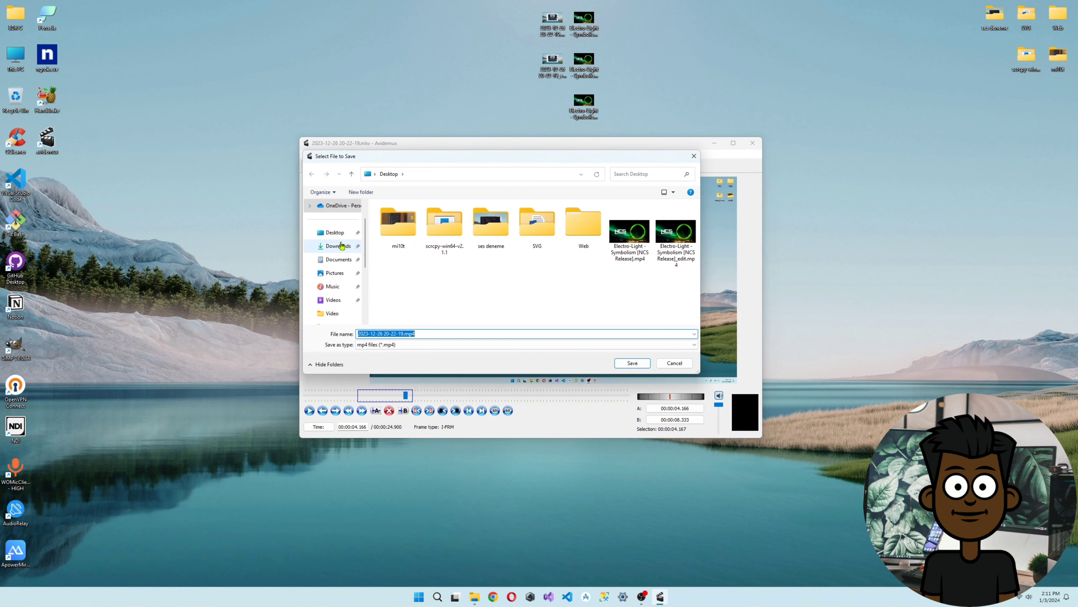
click(627, 364)
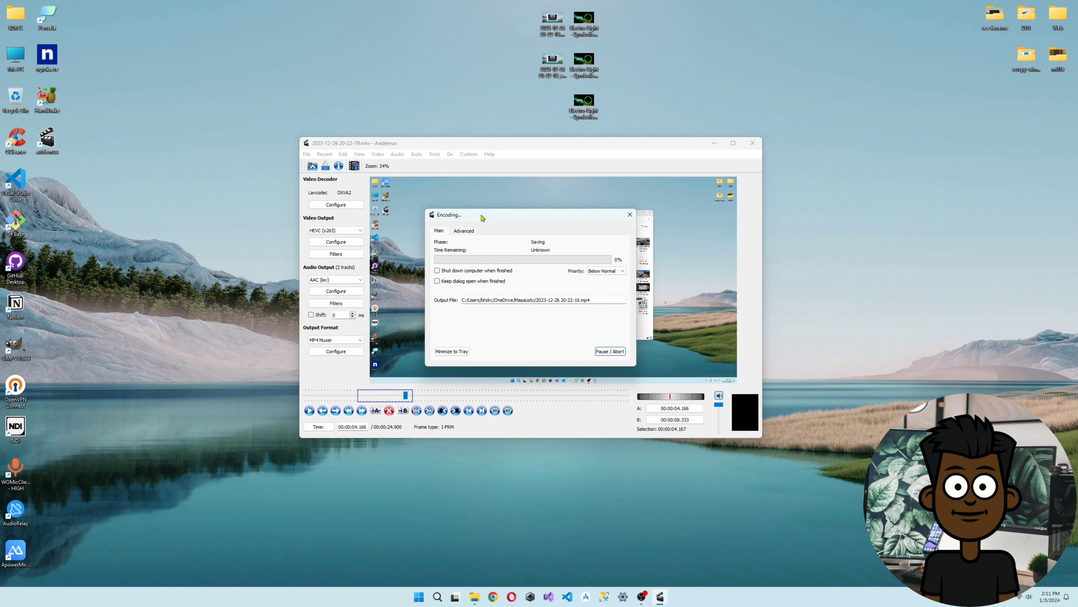
key(ctrl+shift+Escape)
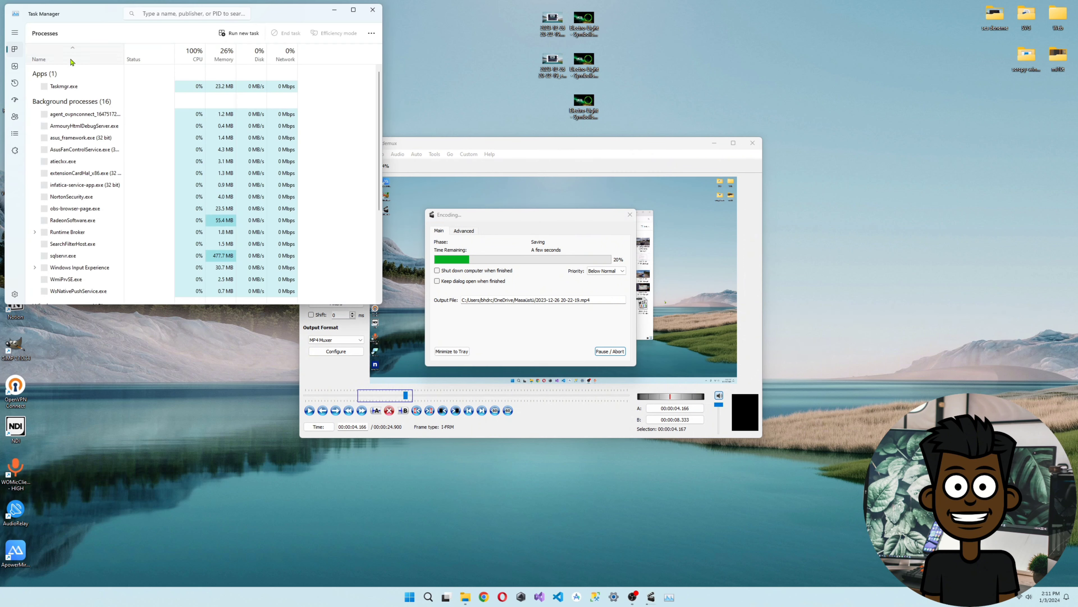
click(21, 67)
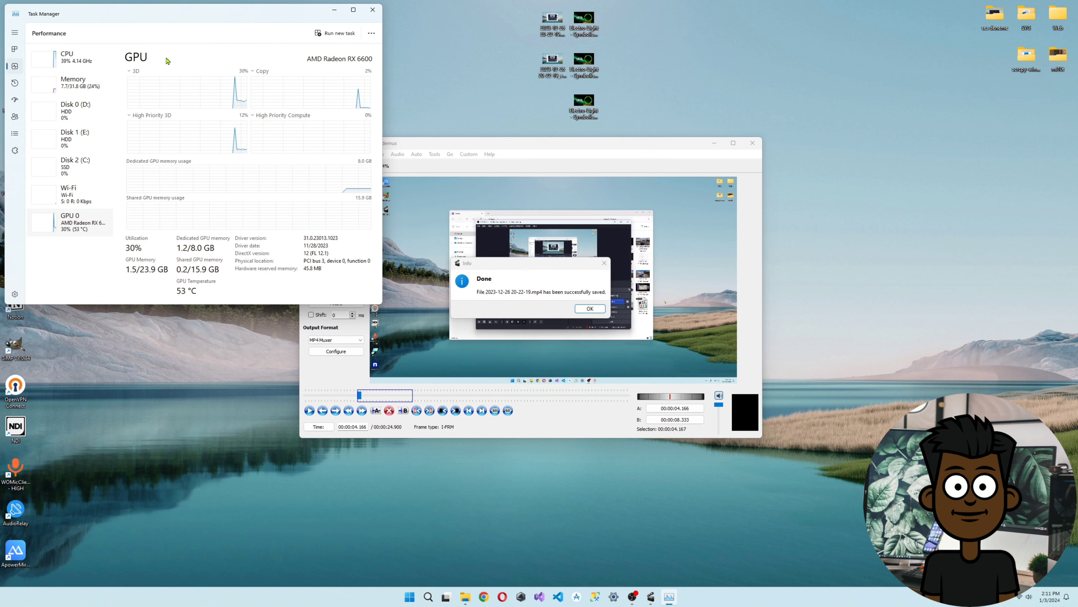
click(589, 309)
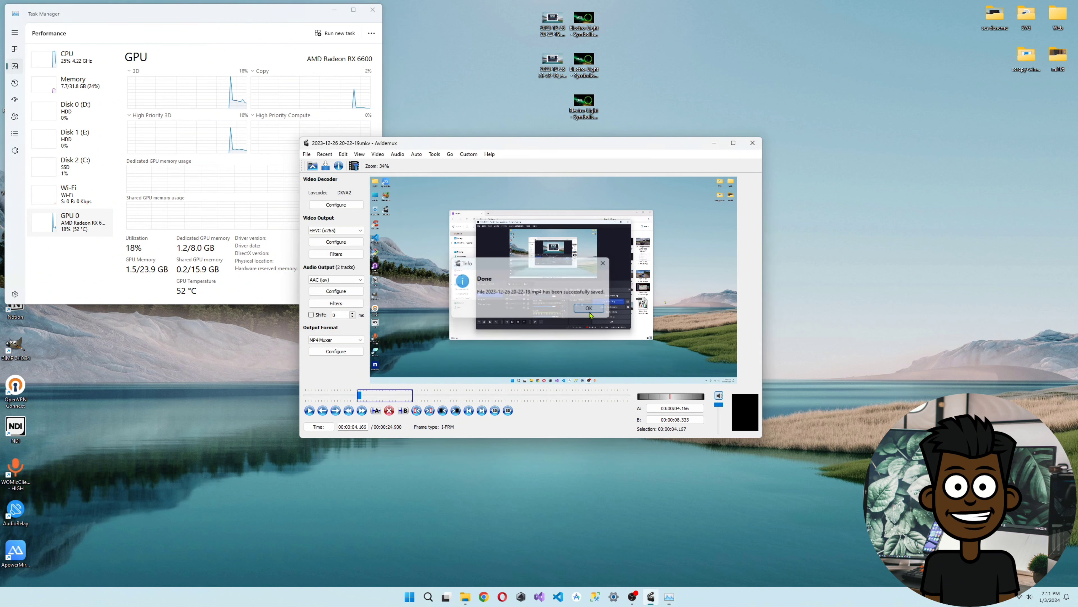
click(370, 13)
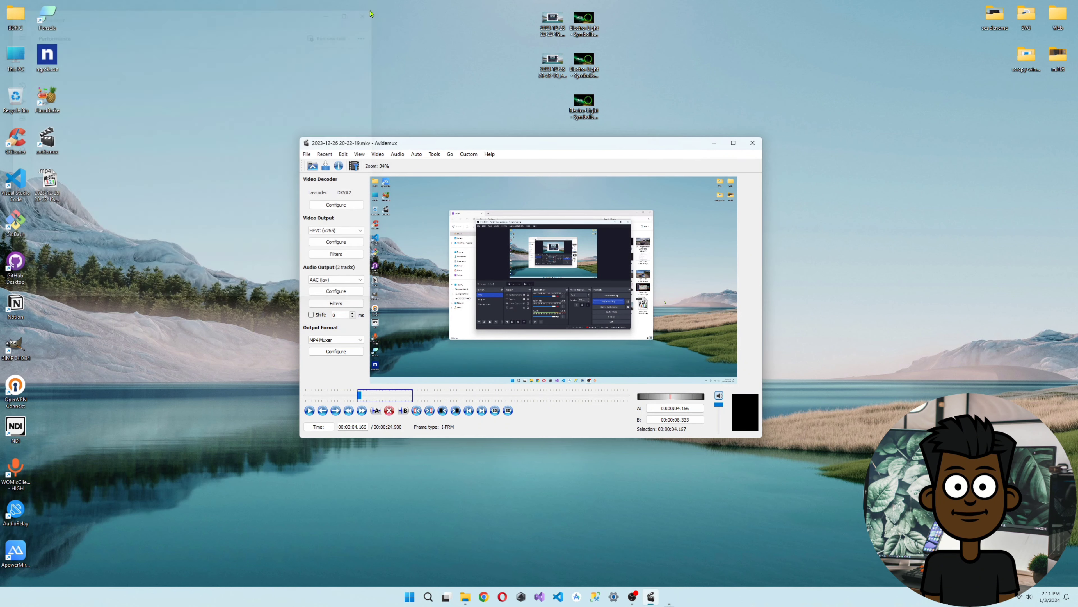
click(752, 142)
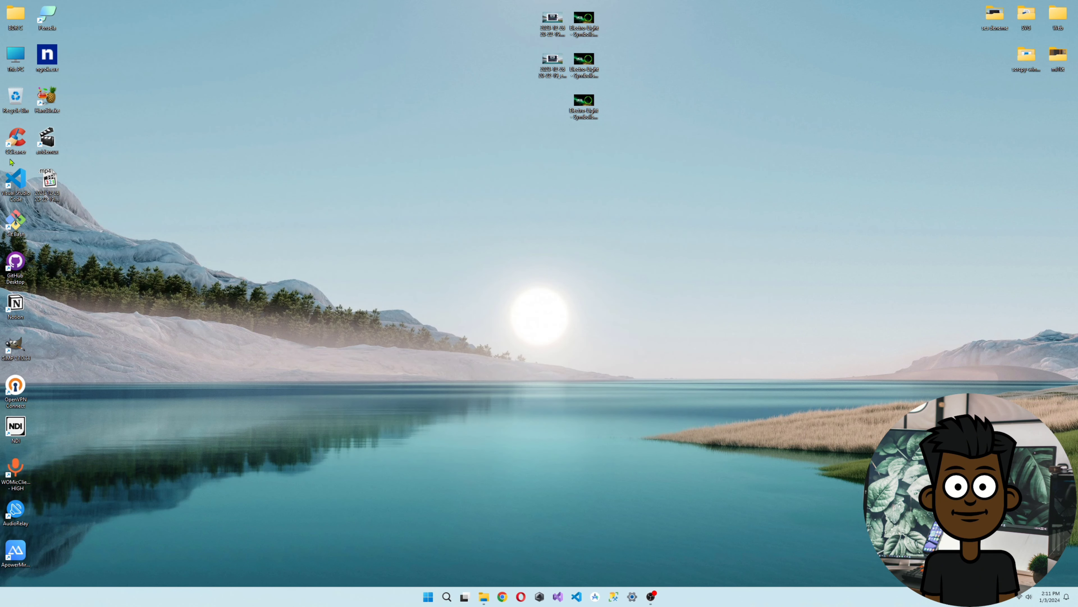
double_click(44, 142)
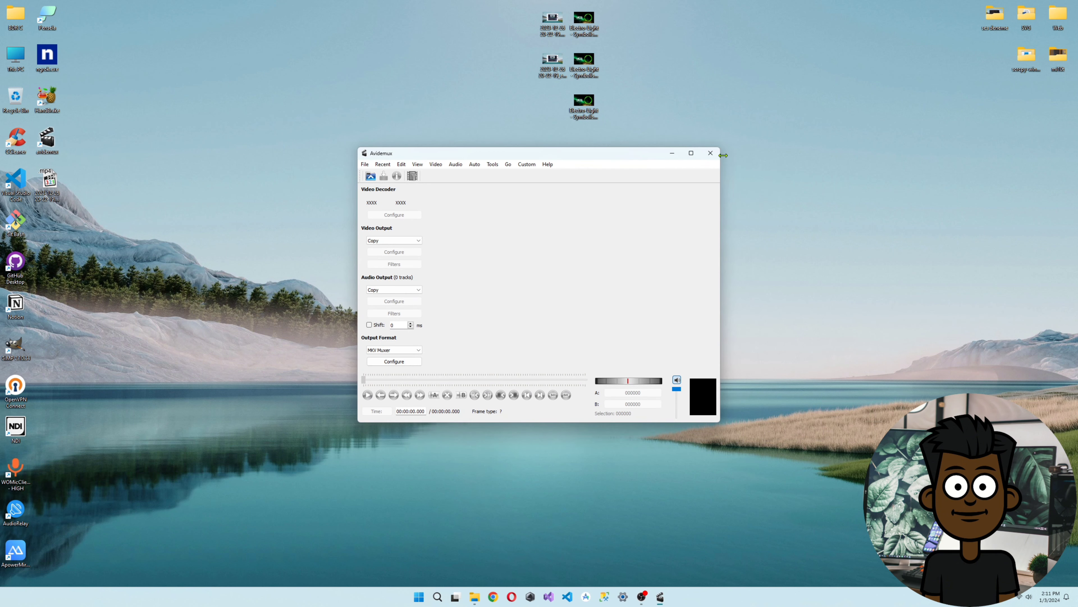
click(710, 153)
drag(48, 181, 549, 110)
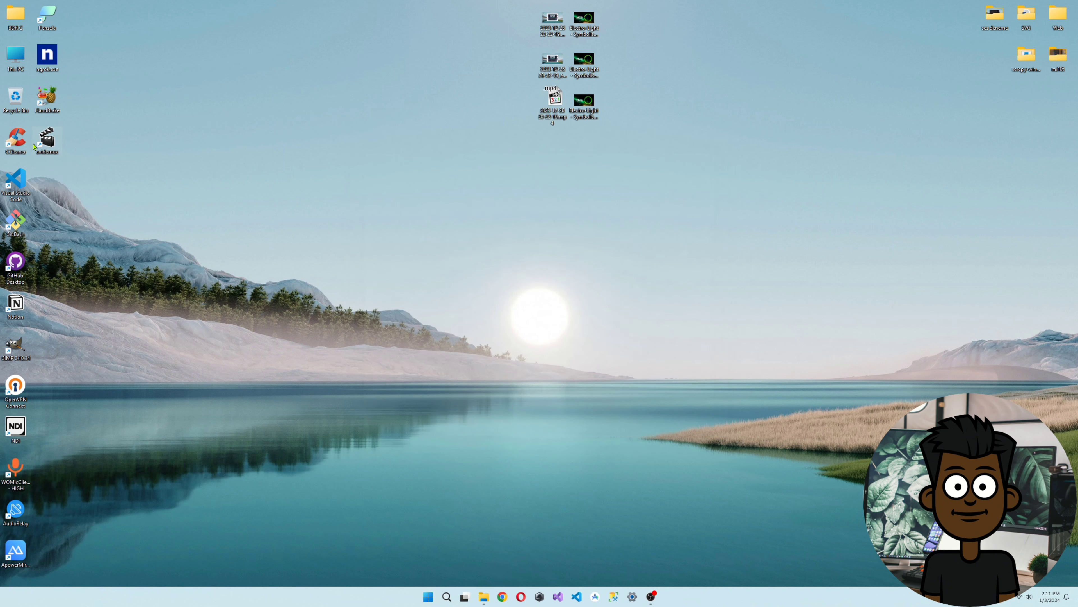
Open HandBrake without recovering the unfinished queue and load Electro-Light - Symbolism [NCS Release].mp4 from the desktop as the source.
double_click(47, 99)
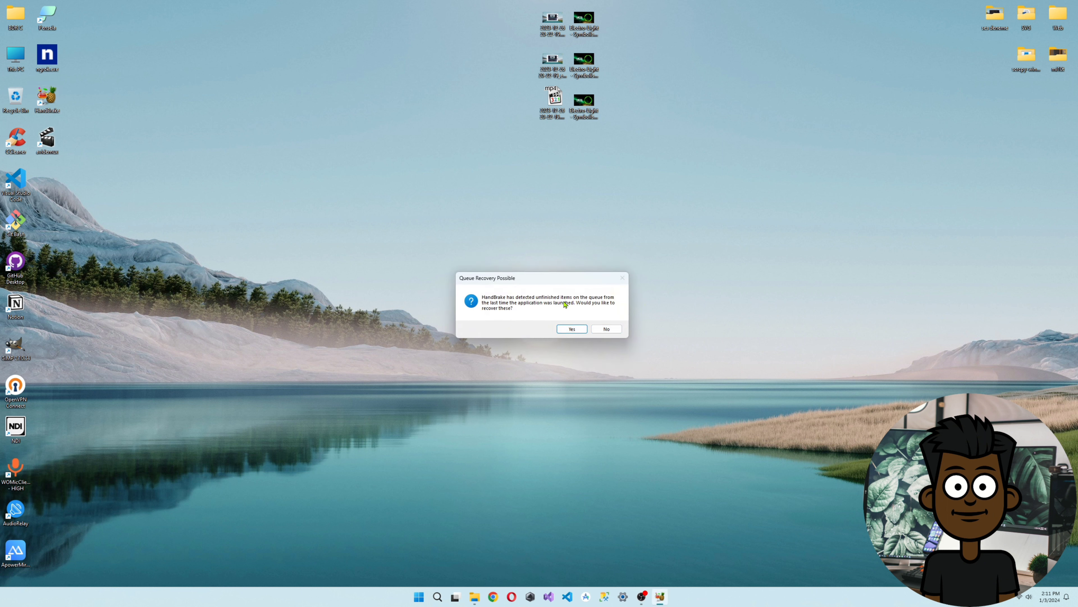
click(607, 329)
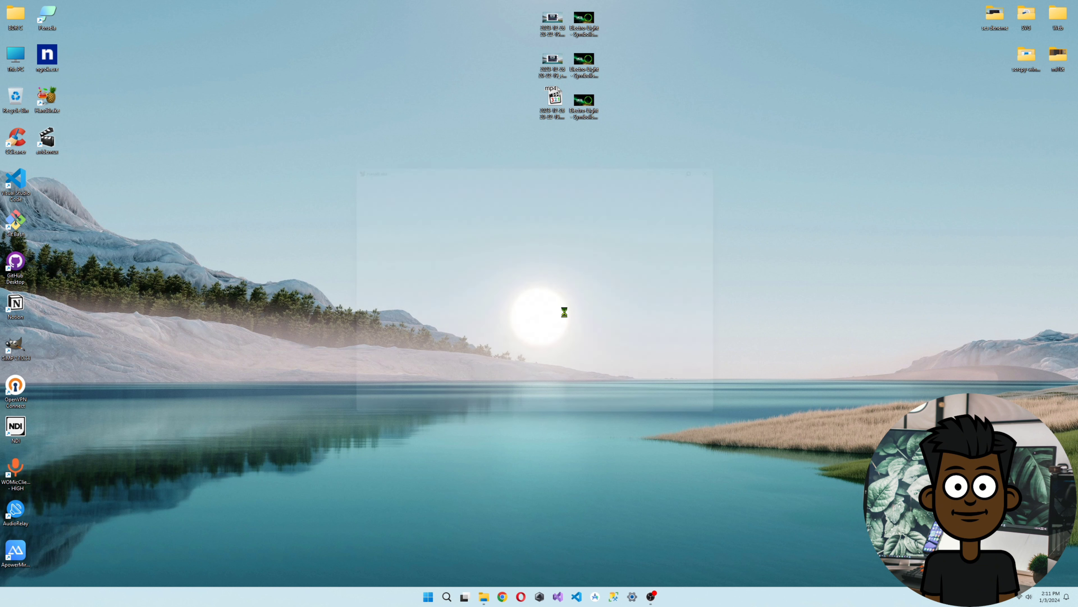
click(585, 19)
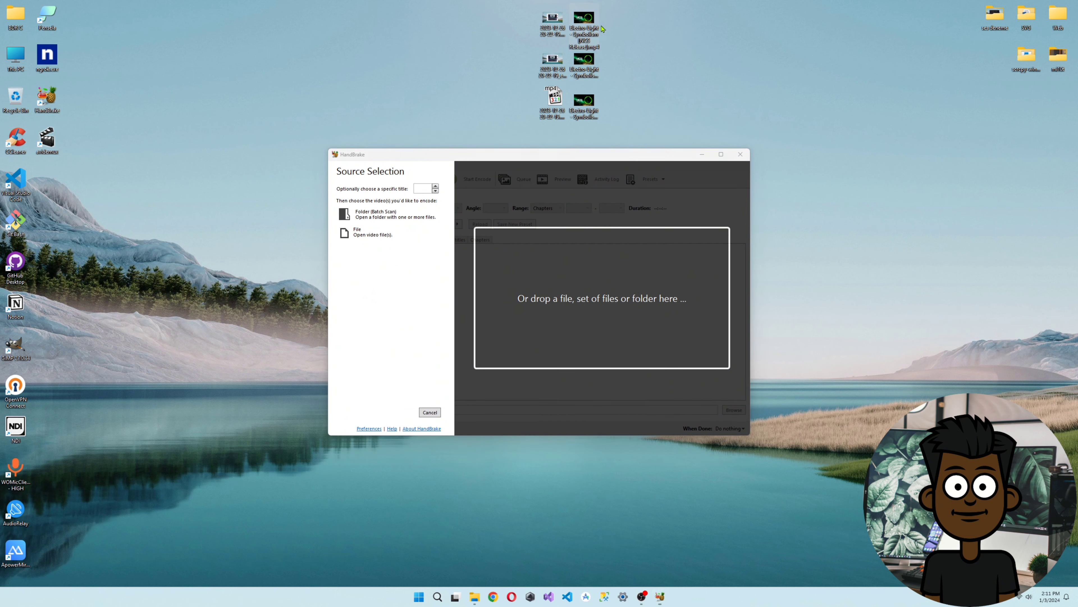
drag(660, 296, 660, 296)
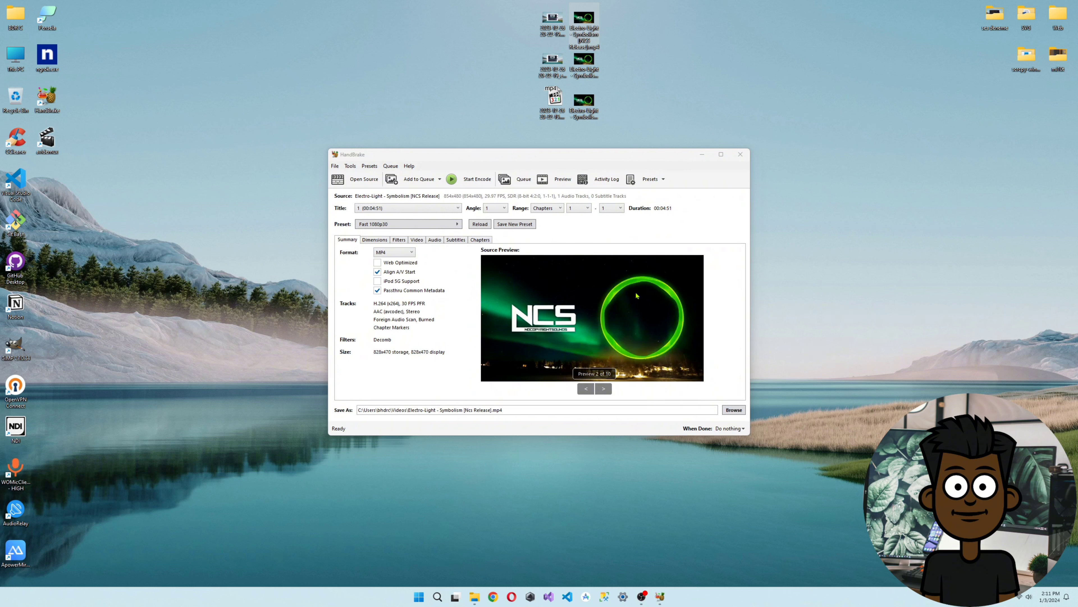
Apply the Very Fast 2160p60 4K HEVC preset and set the output format to MKV.
click(382, 224)
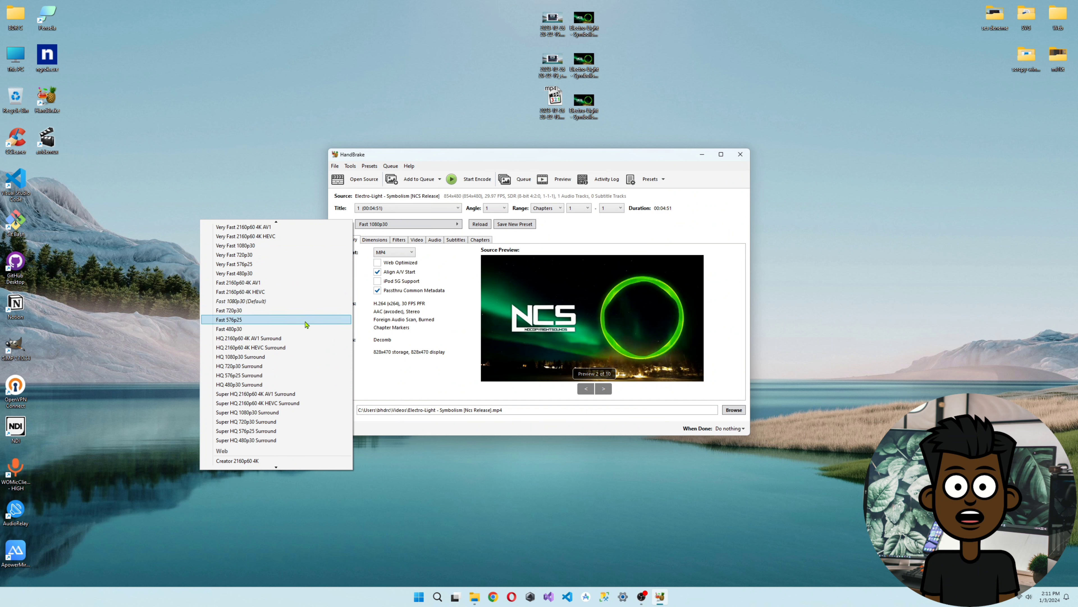
scroll(260, 294, up, 1)
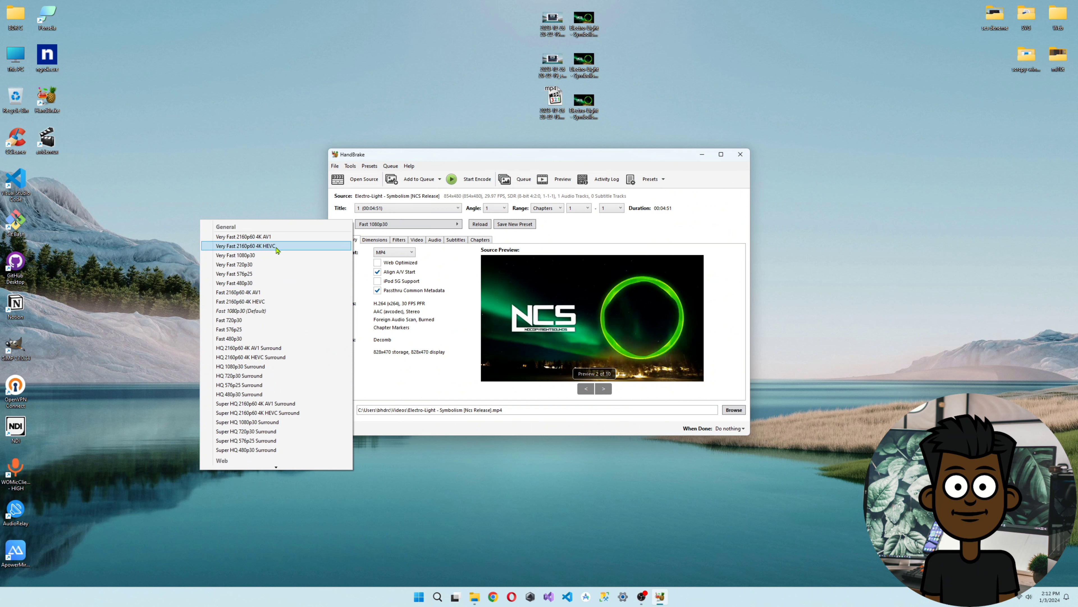
click(276, 246)
click(403, 252)
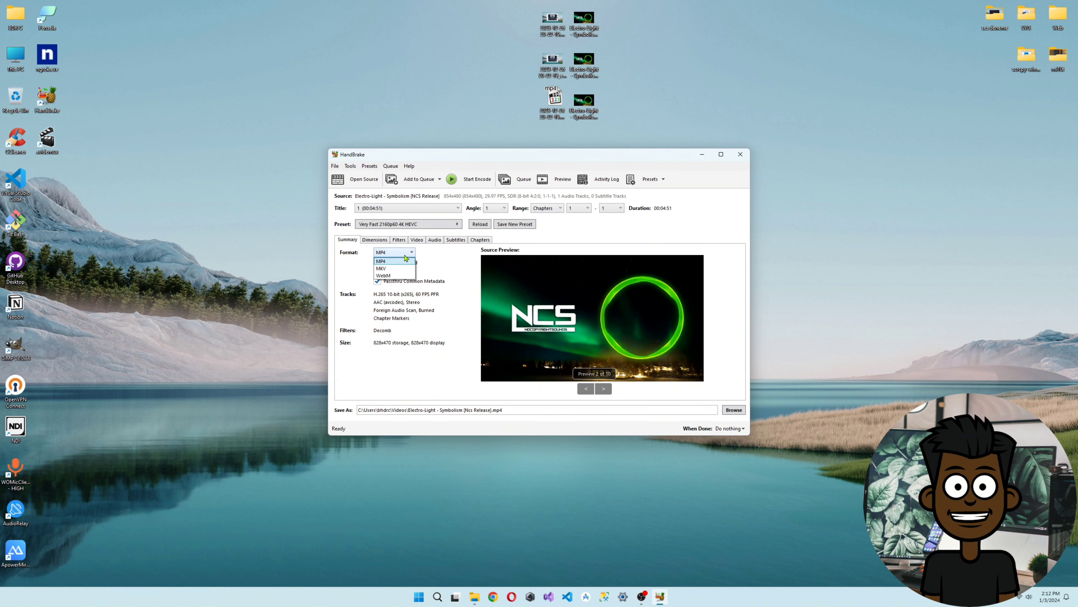
click(393, 269)
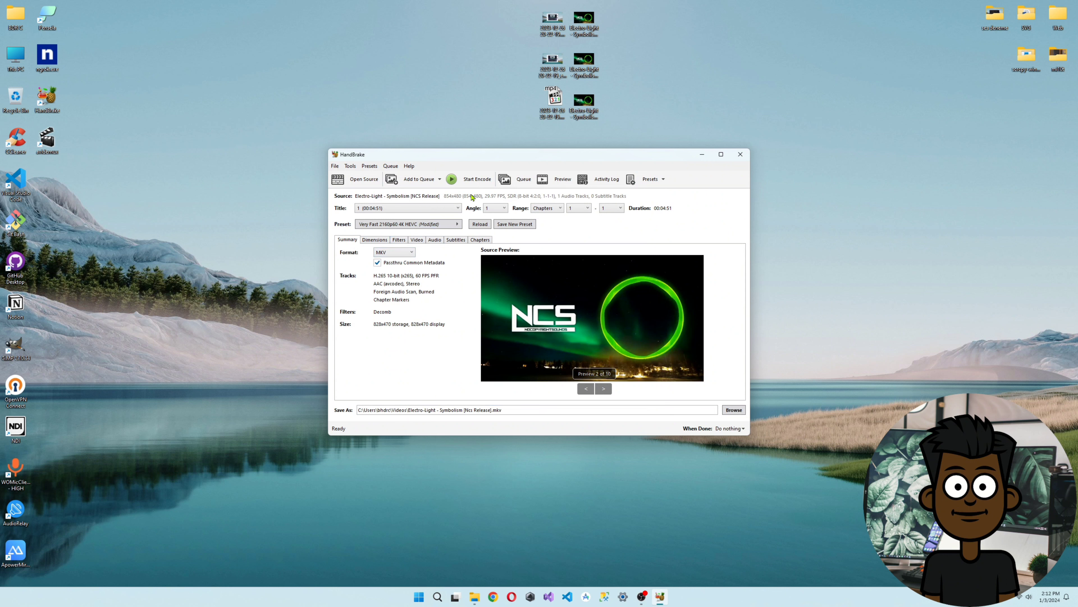
Review the dimensions and filters, and set the video's average bitrate to 300 kbps.
click(376, 241)
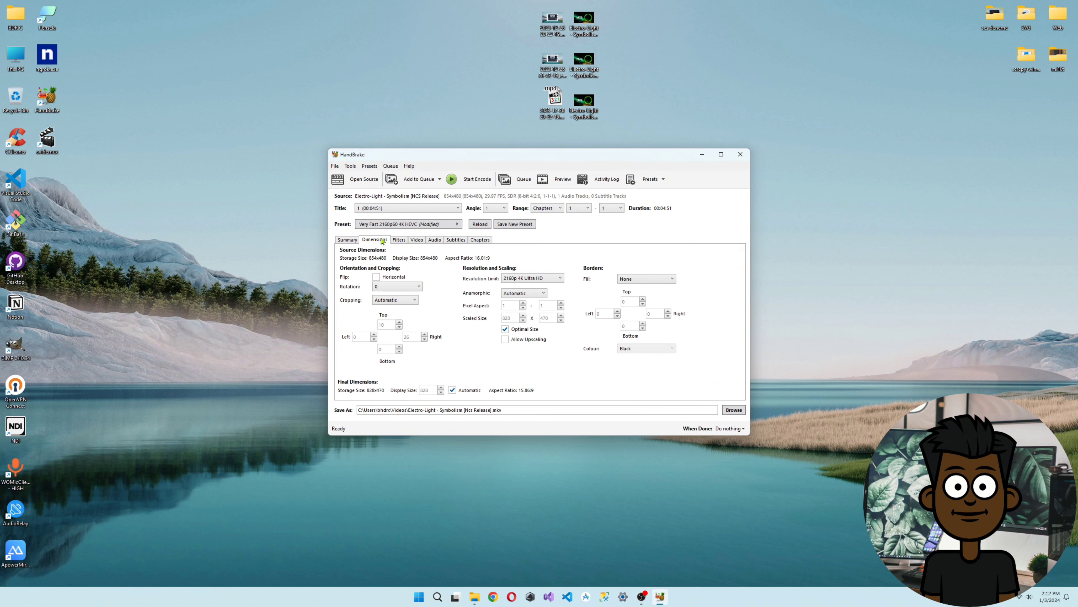
click(401, 240)
click(421, 241)
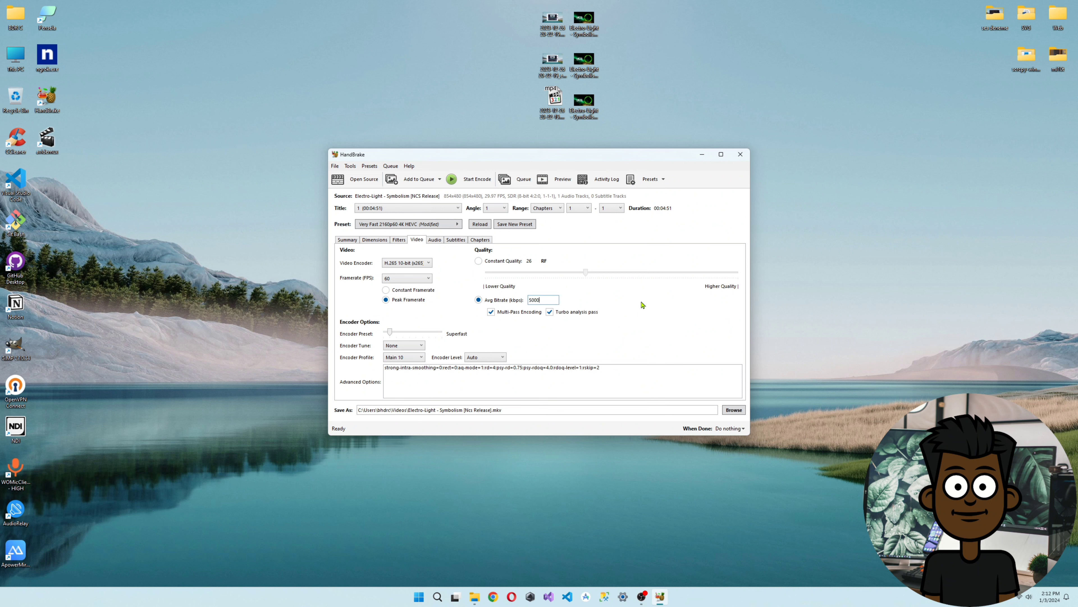
double_click(543, 301)
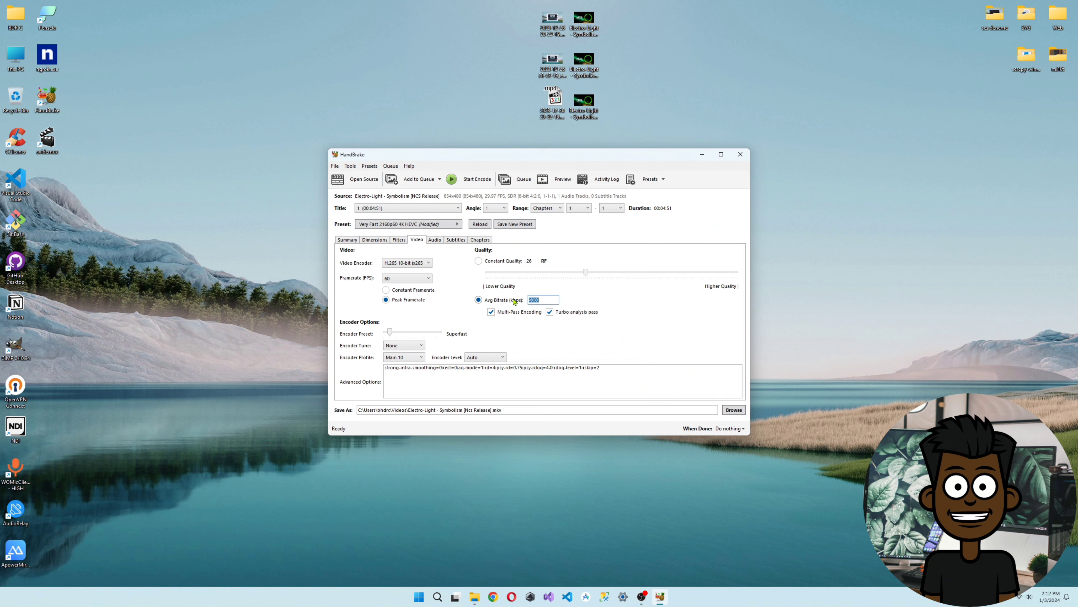
text(300)
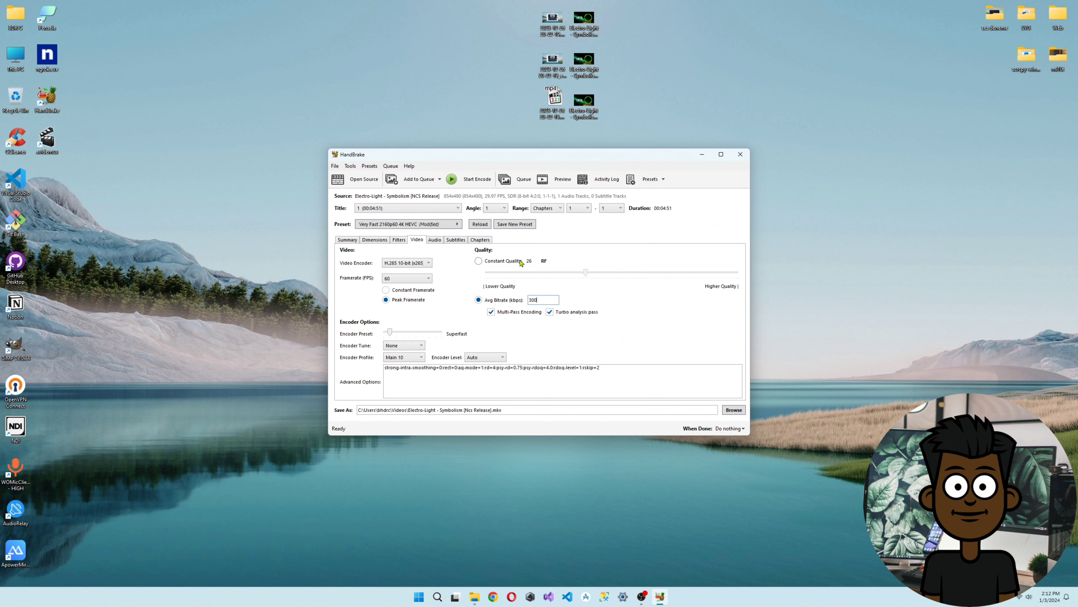
Set the encoder profile to Auto and keep the encoder level on Auto.
click(410, 362)
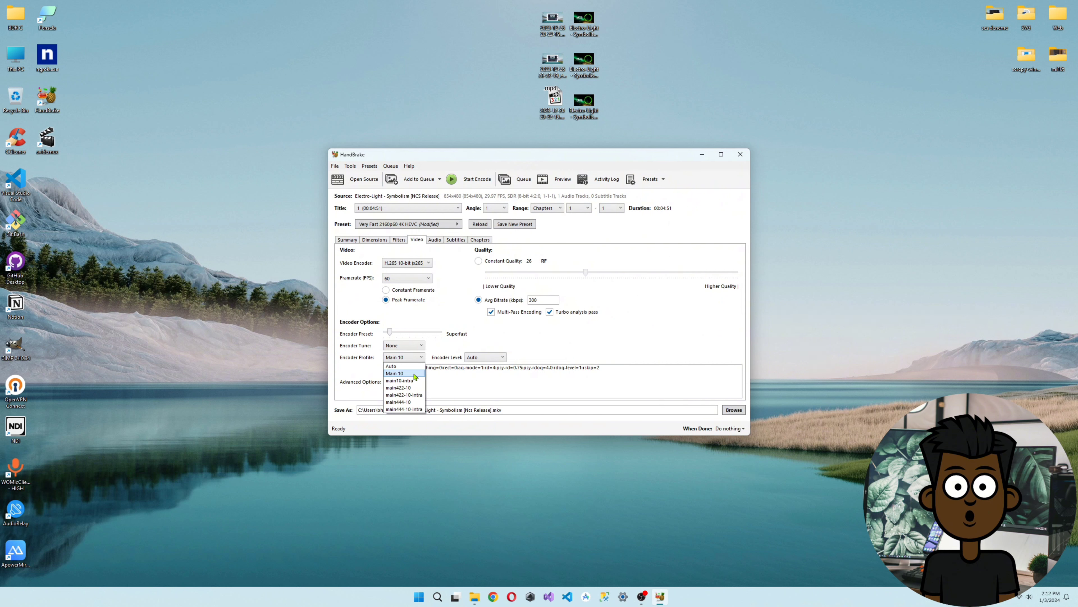
click(411, 367)
click(479, 360)
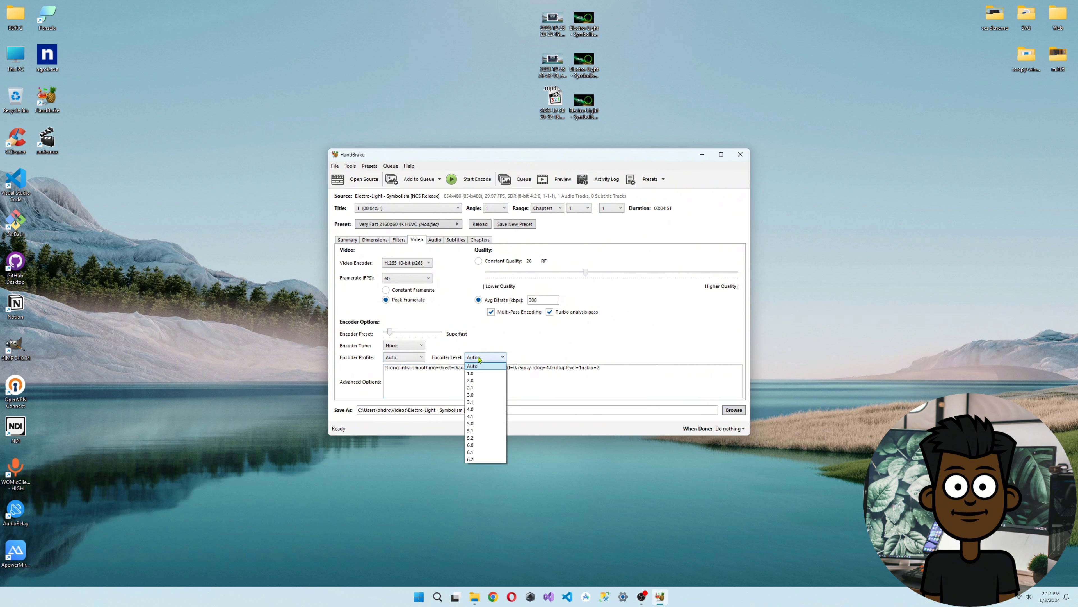
click(484, 359)
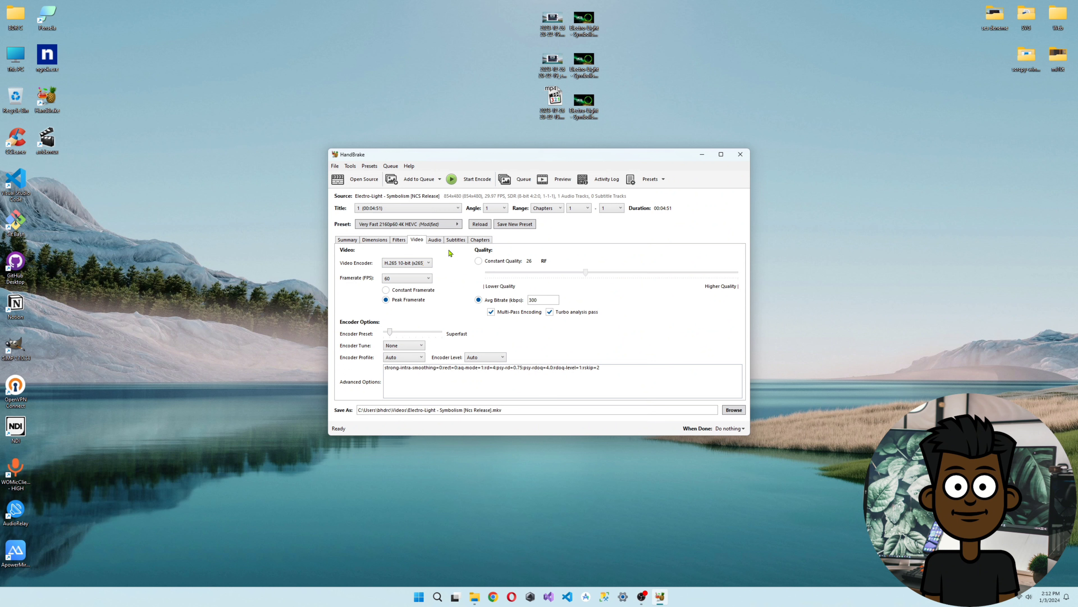
Set the English audio track's bitrate to 128 and check the subtitle and chapter settings.
click(436, 240)
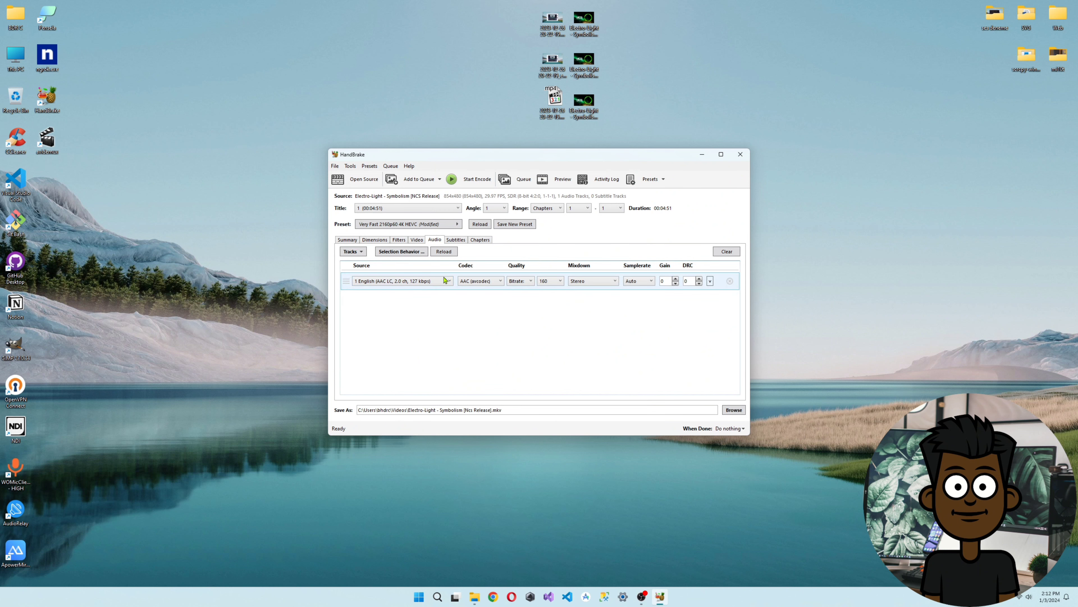
click(550, 282)
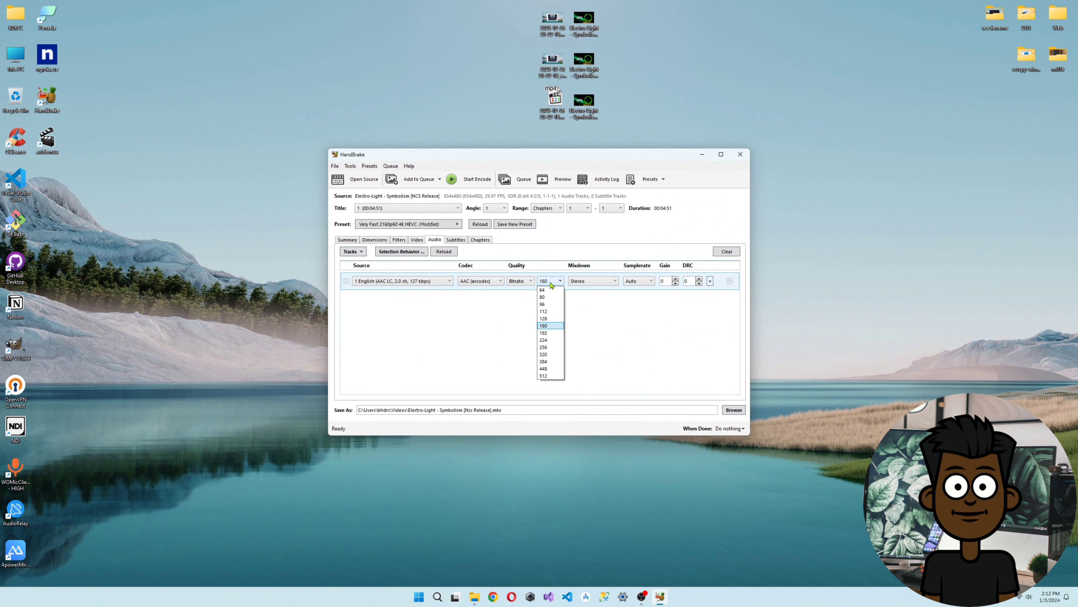
click(545, 319)
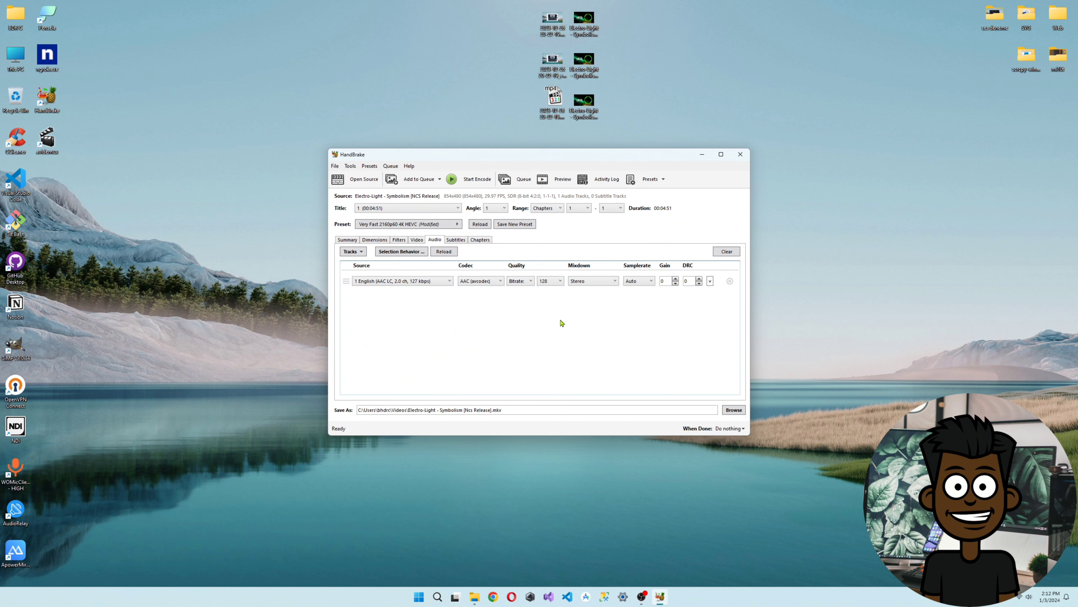
click(456, 240)
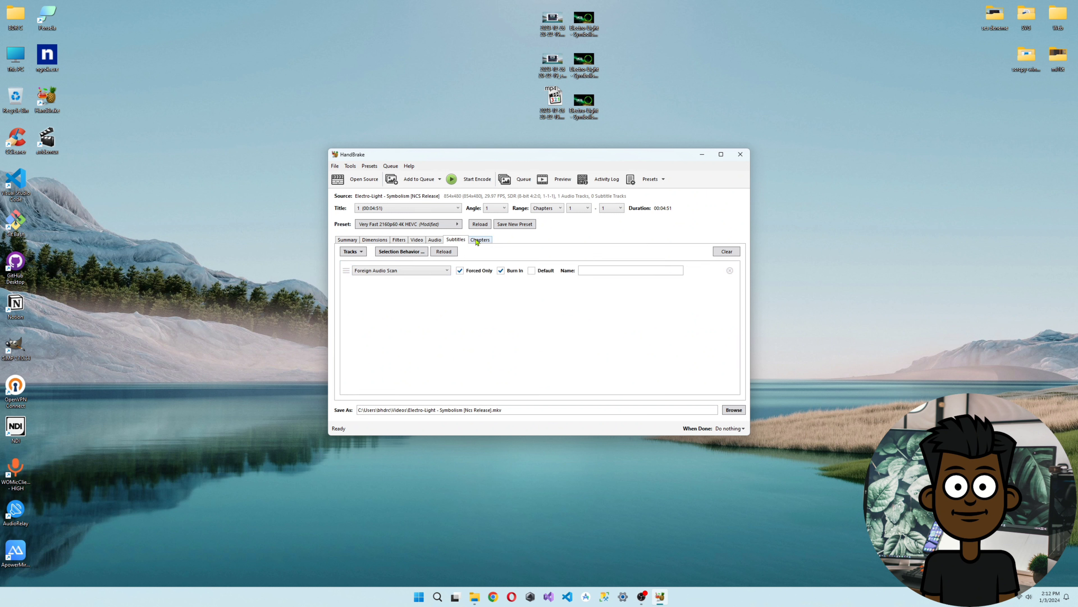
click(482, 240)
click(347, 241)
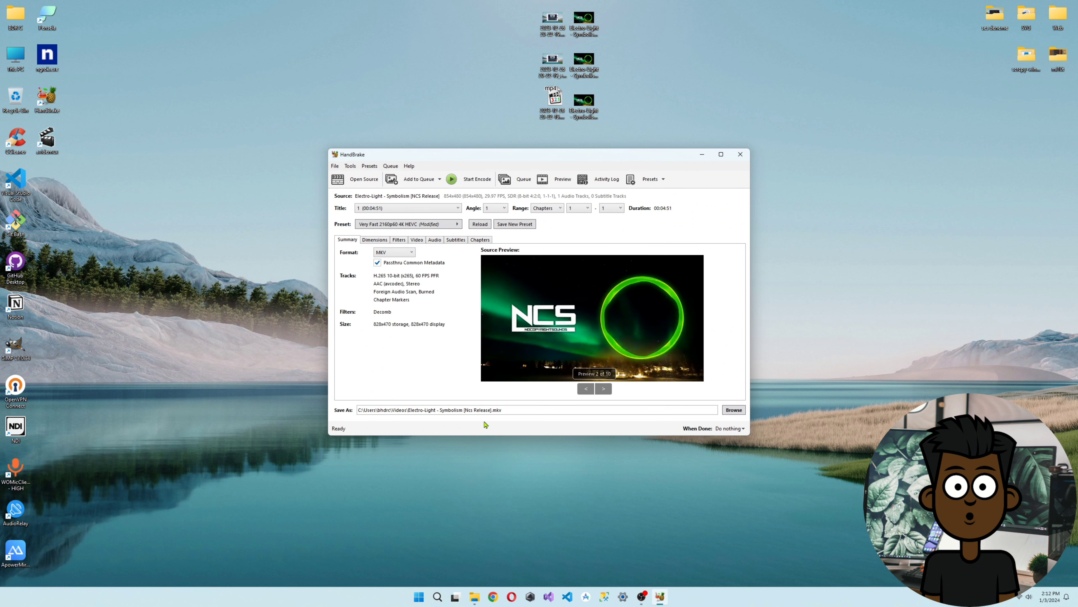
Set the output destination to the Desktop, replacing the existing Electro-Light - Symbolism [NCS Release].mkv.
click(736, 409)
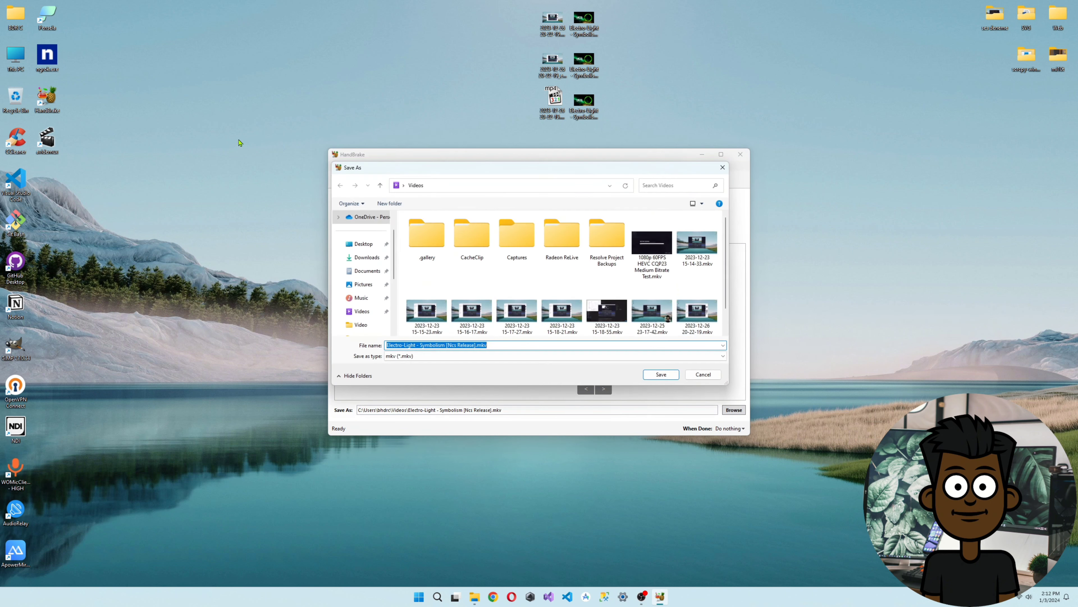
click(363, 243)
click(665, 376)
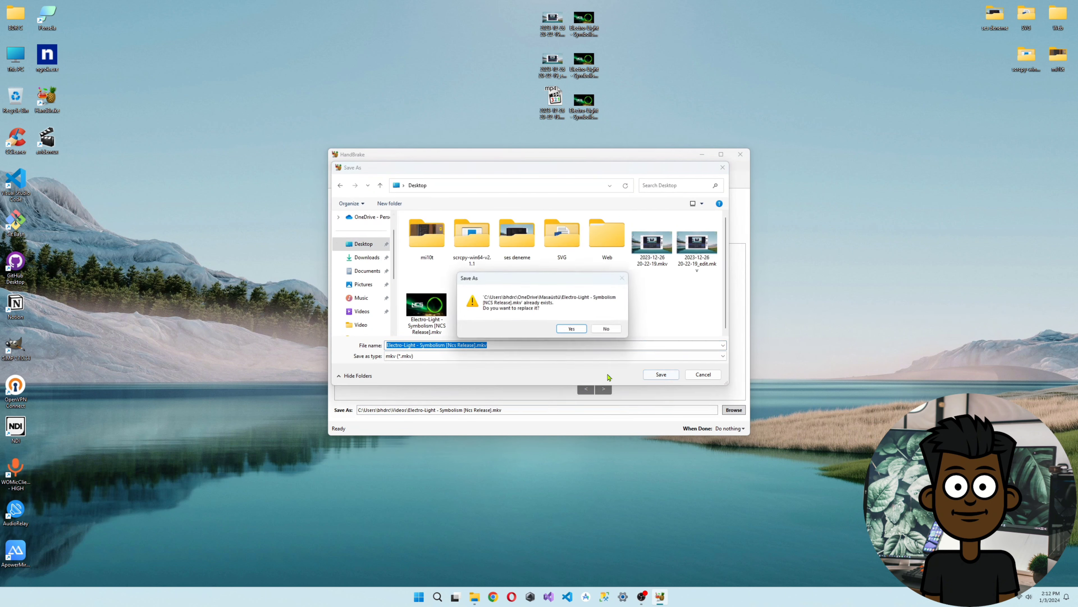
click(573, 328)
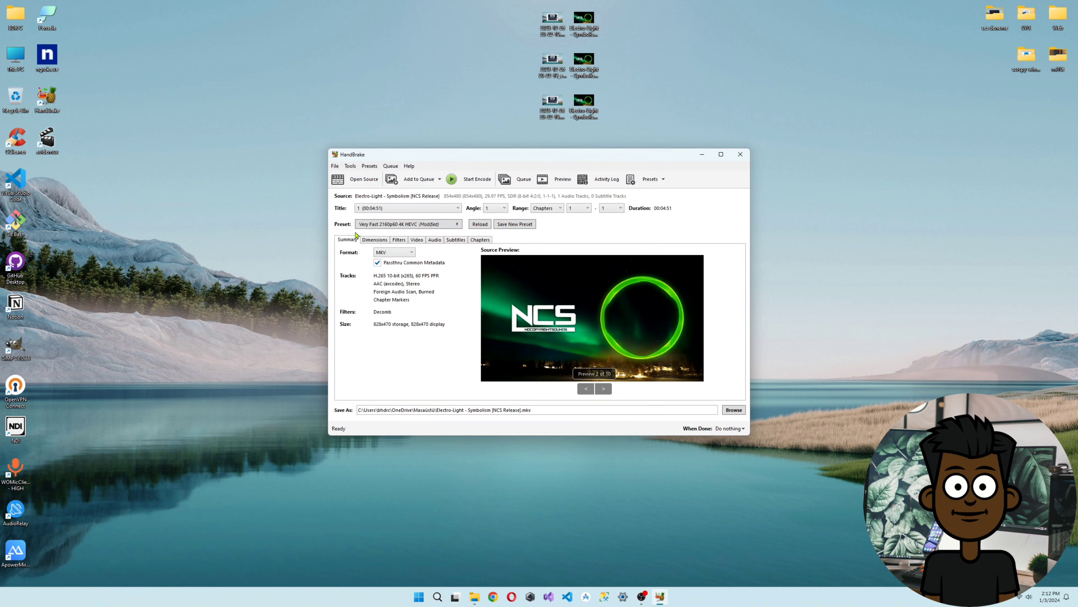
Start encoding over the existing MKV file while monitoring hardware performance in Task Manager, and stop the encode.
key(ctrl+shift+Escape)
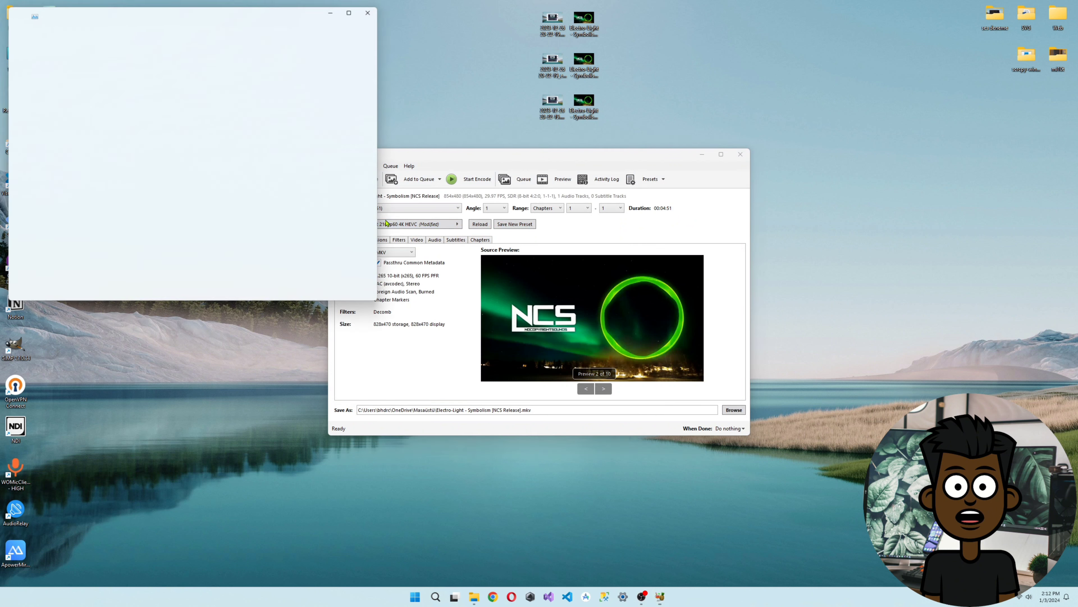
click(13, 68)
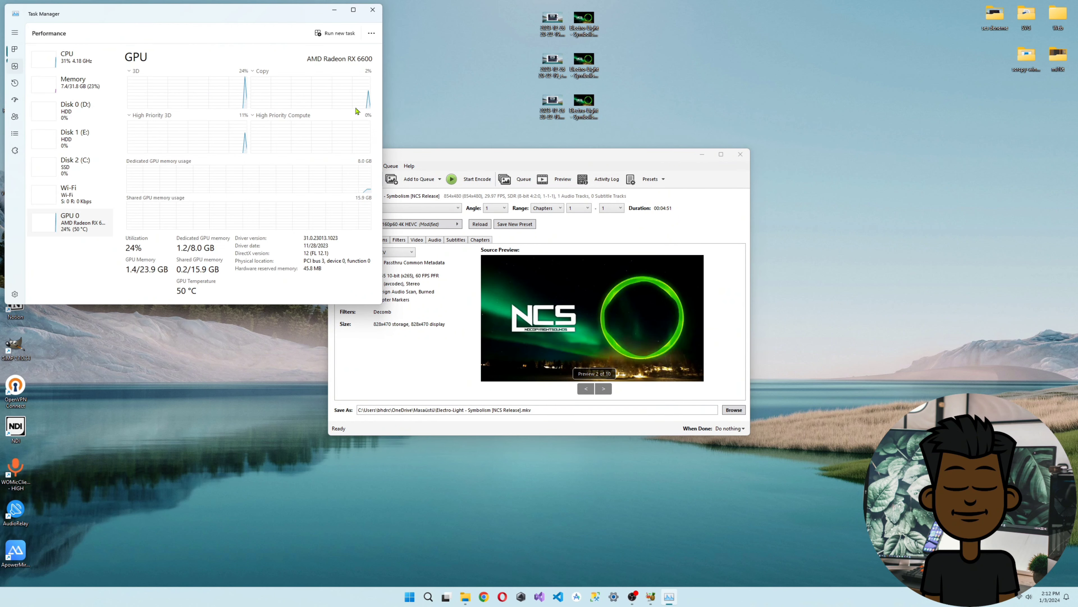
click(469, 178)
click(580, 337)
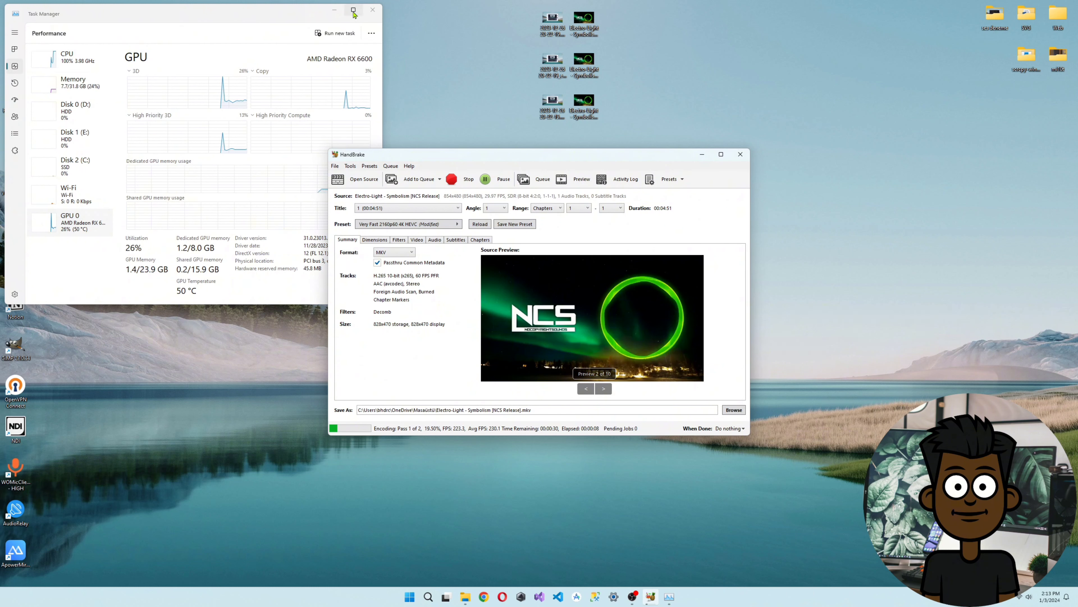
click(378, 55)
click(373, 9)
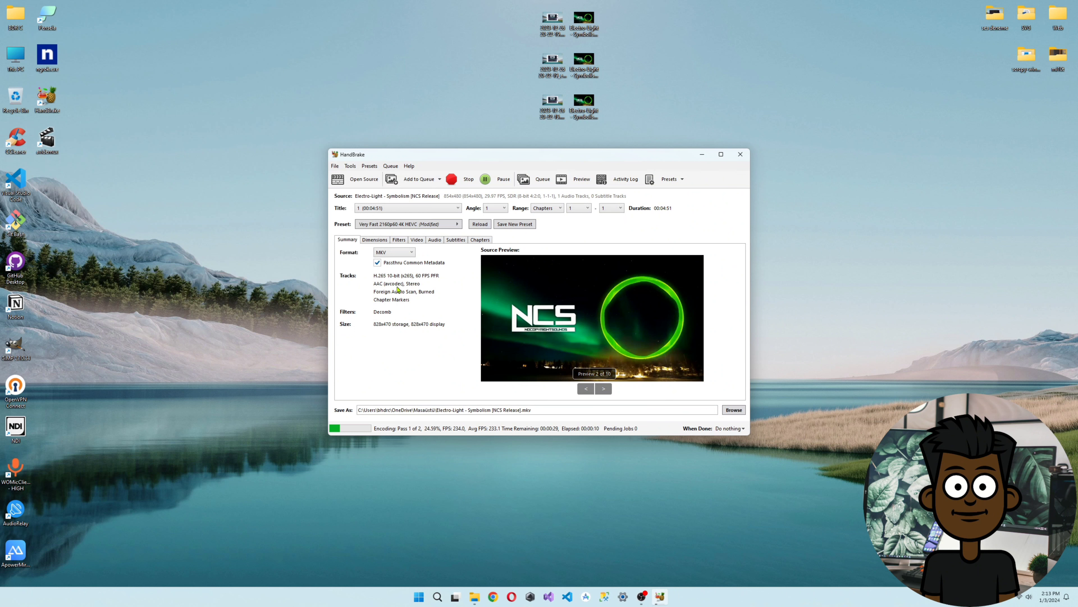
click(457, 184)
click(552, 331)
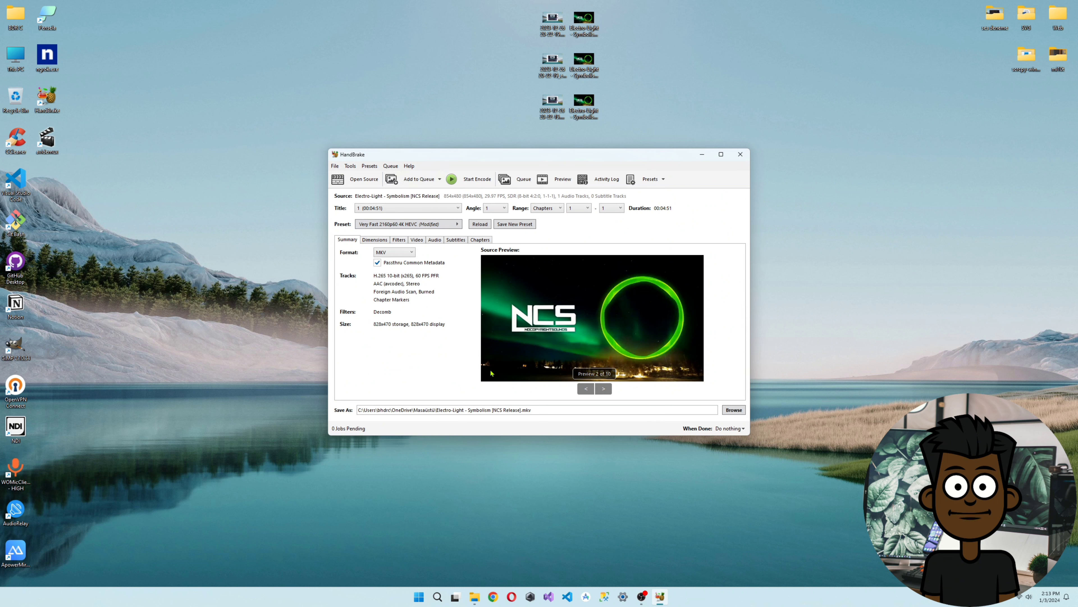
Add the current encode to the queue, allowing the existing MKV to be overwritten, and review the queued job's summary.
click(421, 179)
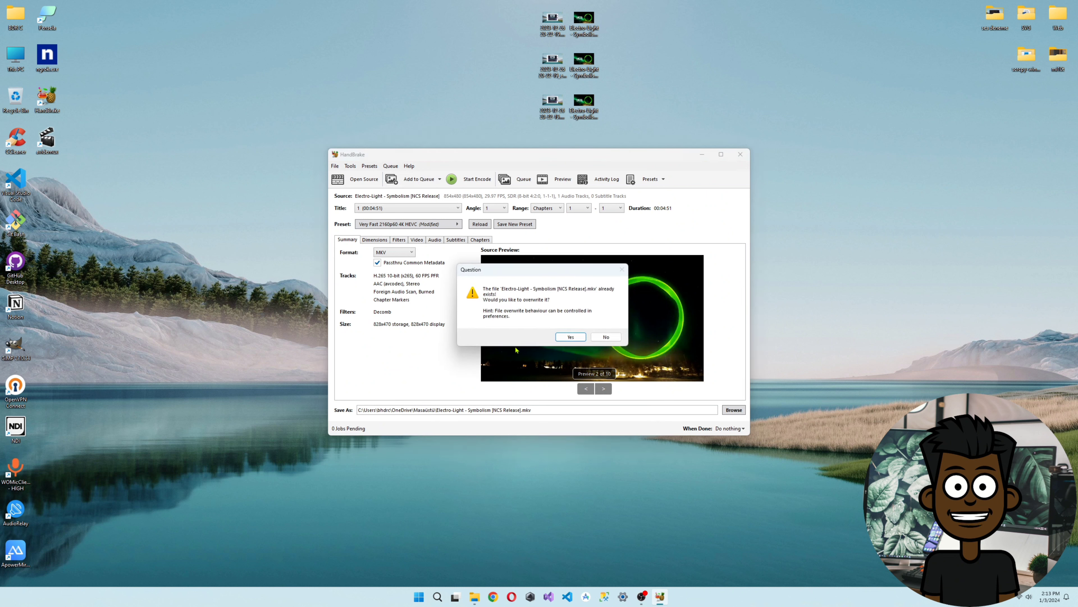
click(571, 336)
click(523, 179)
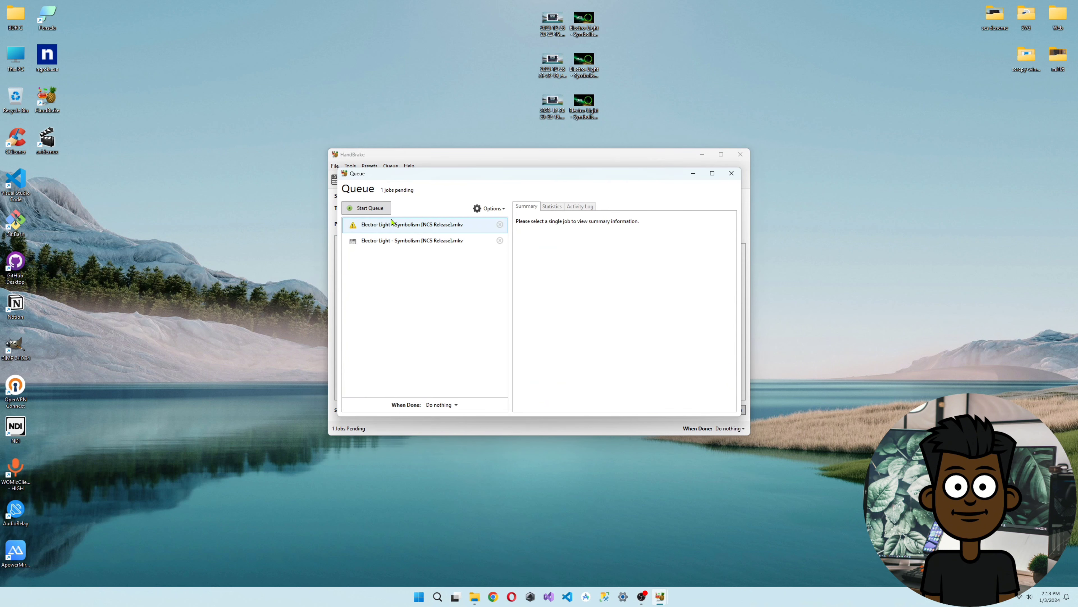
click(732, 173)
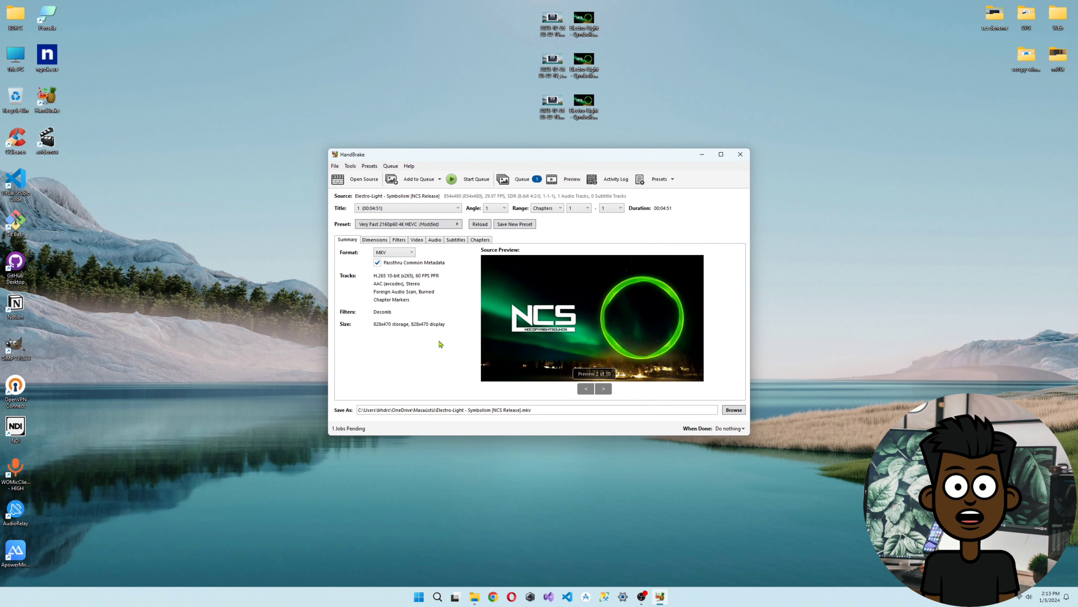
click(518, 182)
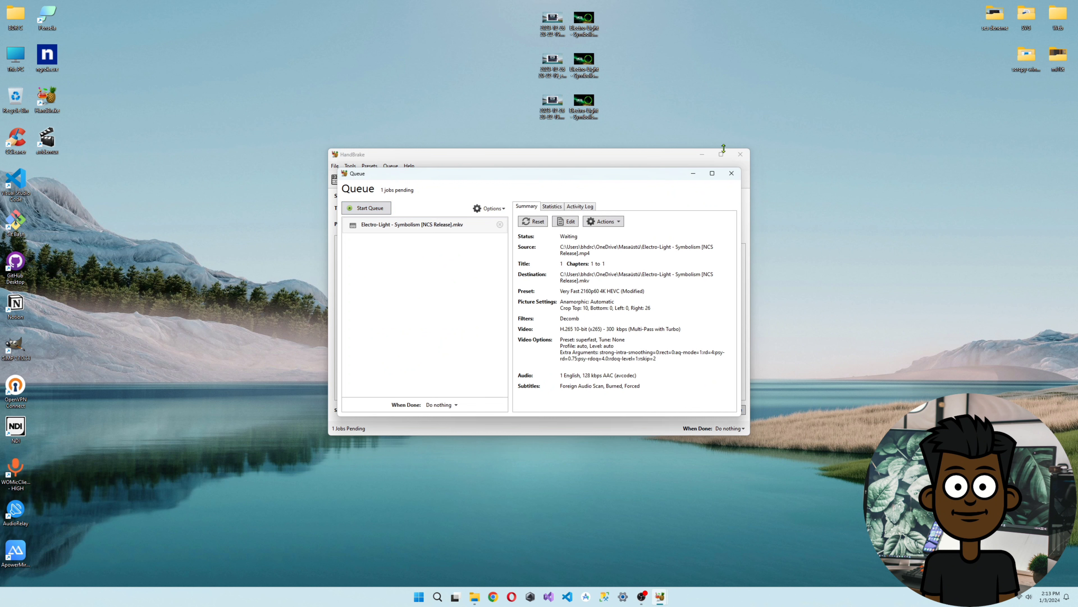
click(731, 173)
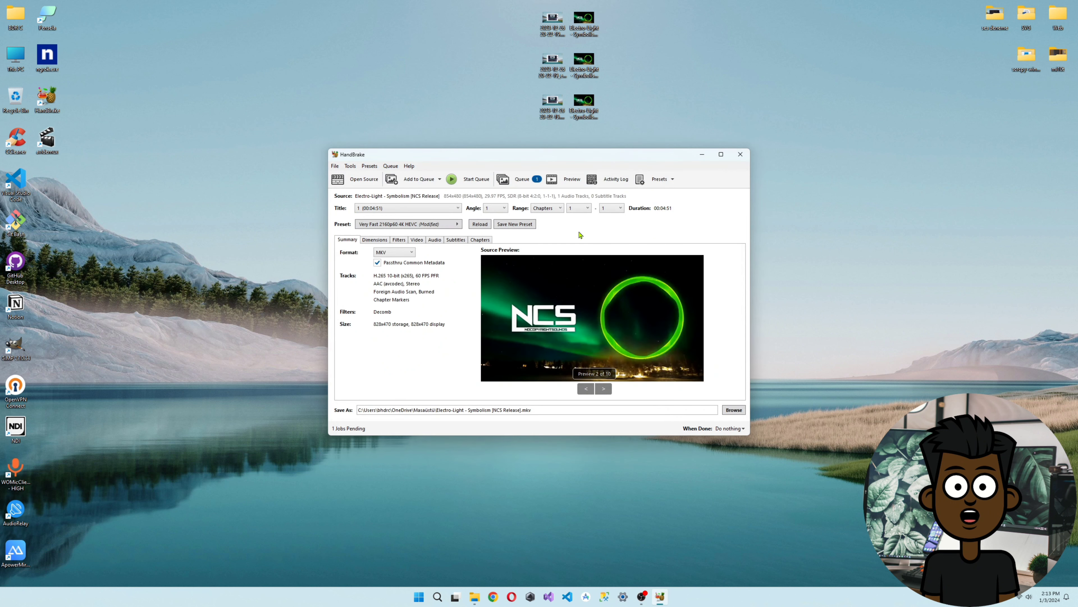